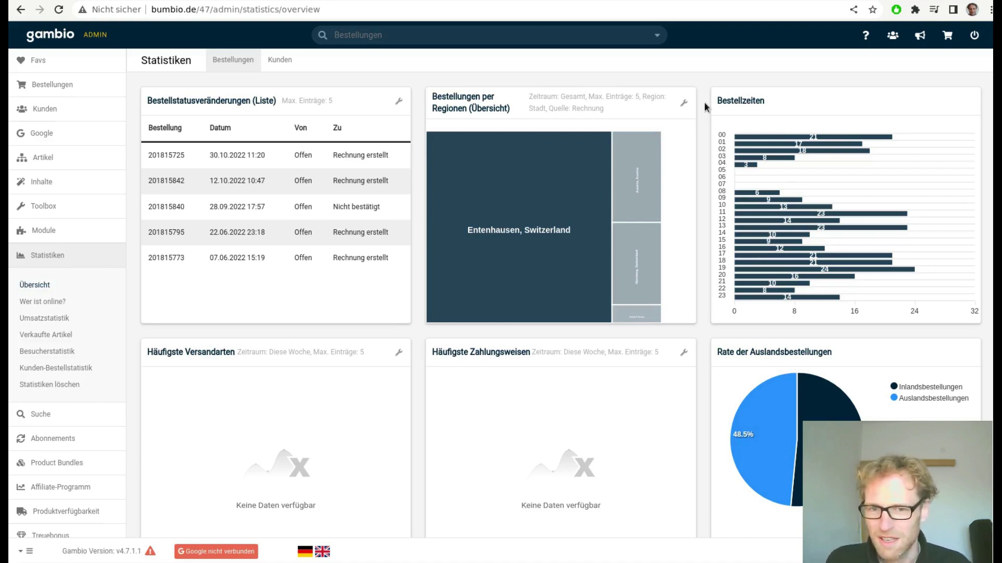
Configure the "Bestellungen per Regionen (Übersicht)" widget to group by the region "Land" and save the setting.
mouse_move(592, 201)
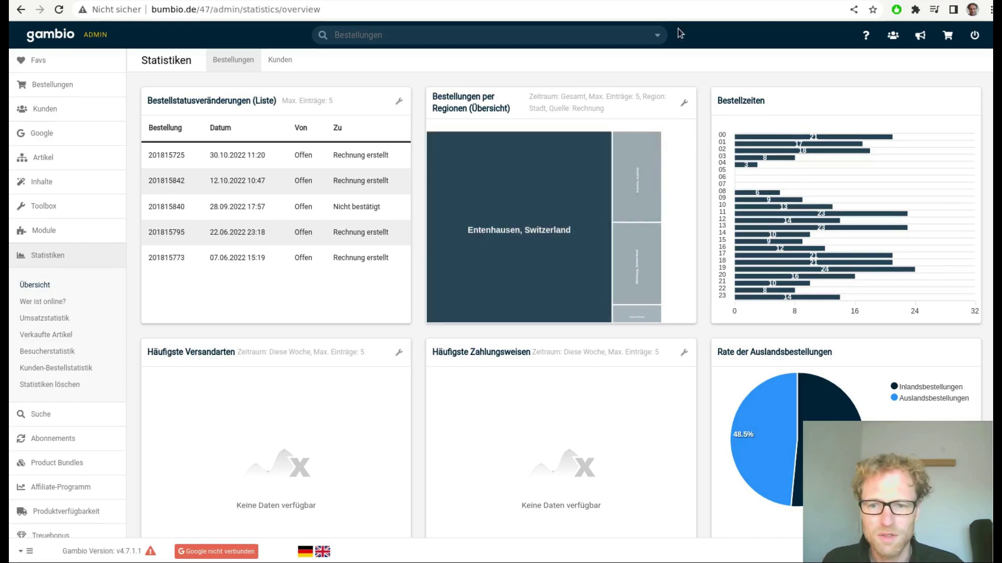
click(684, 103)
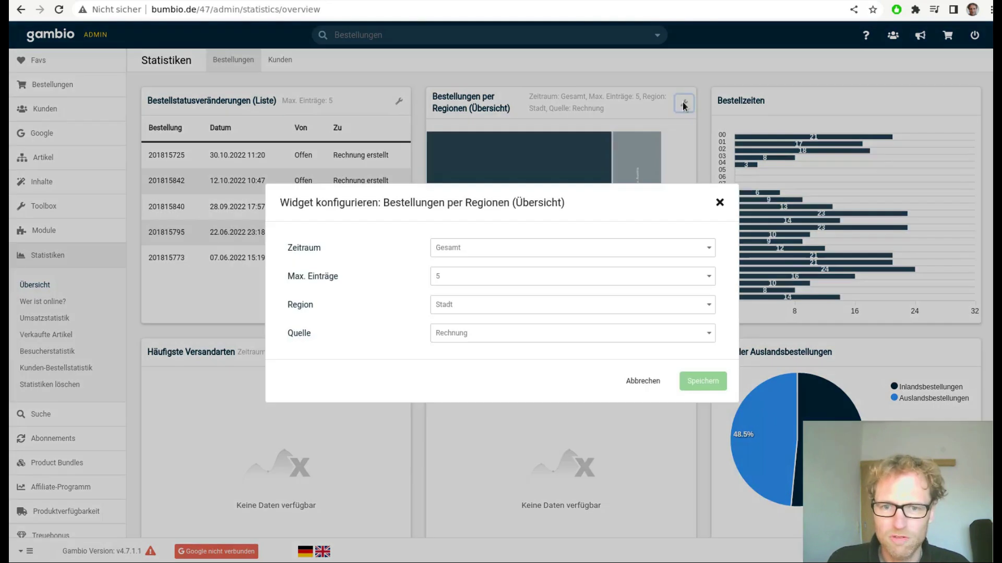
click(499, 248)
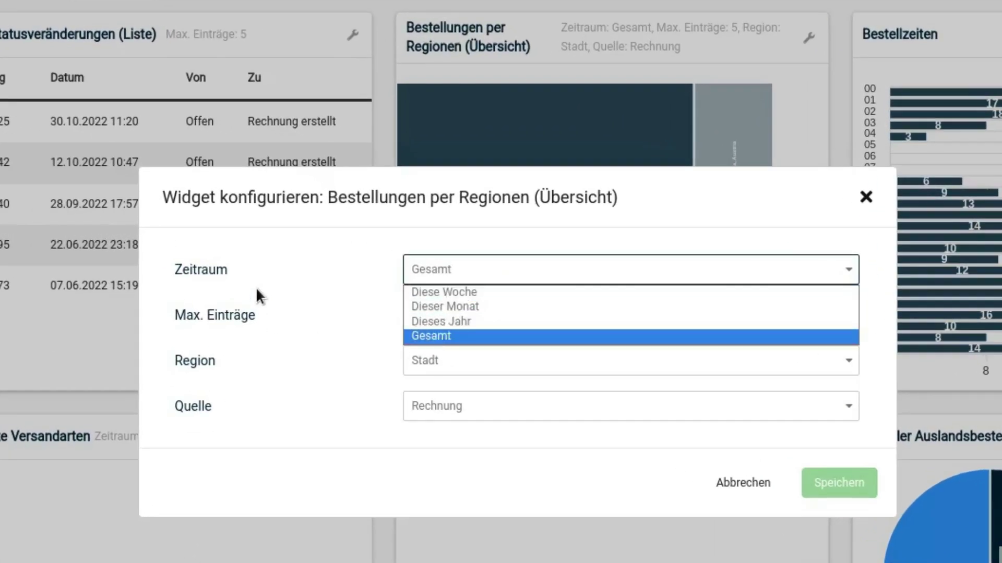
click(339, 259)
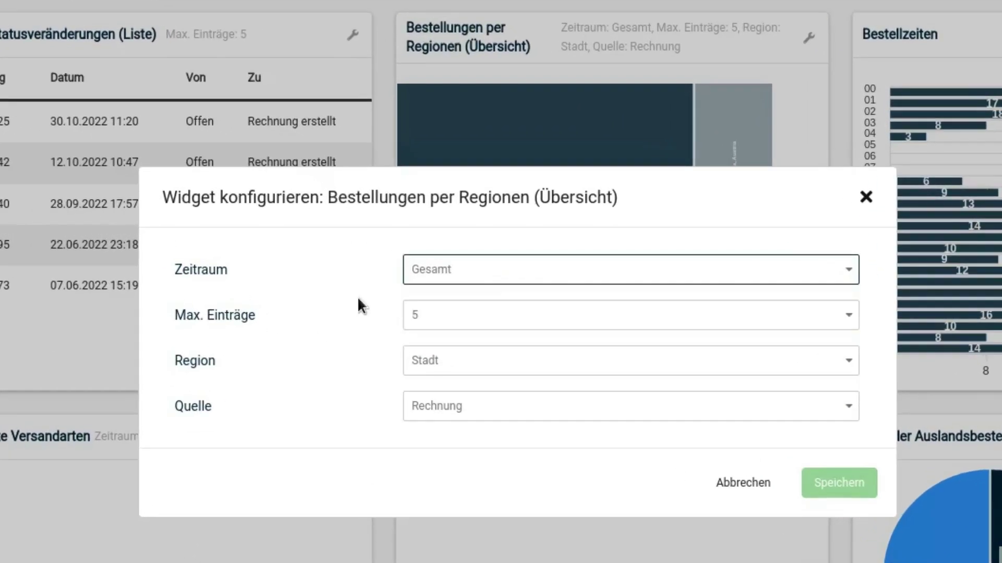
click(447, 361)
click(488, 386)
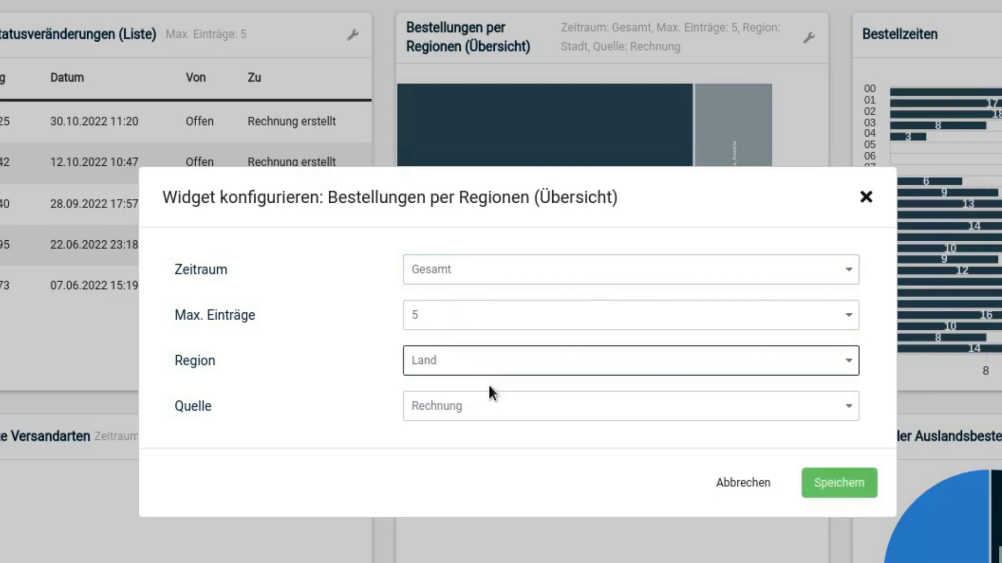
click(835, 483)
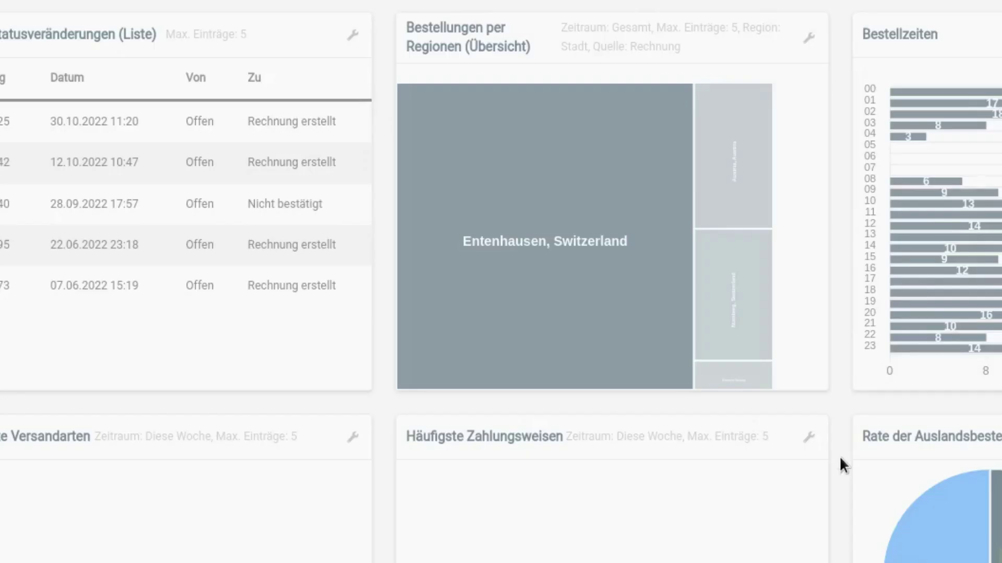
Check the available "Quelle" options in the "Bestellungen per Regionen" widget's configuration and close it without saving.
click(811, 38)
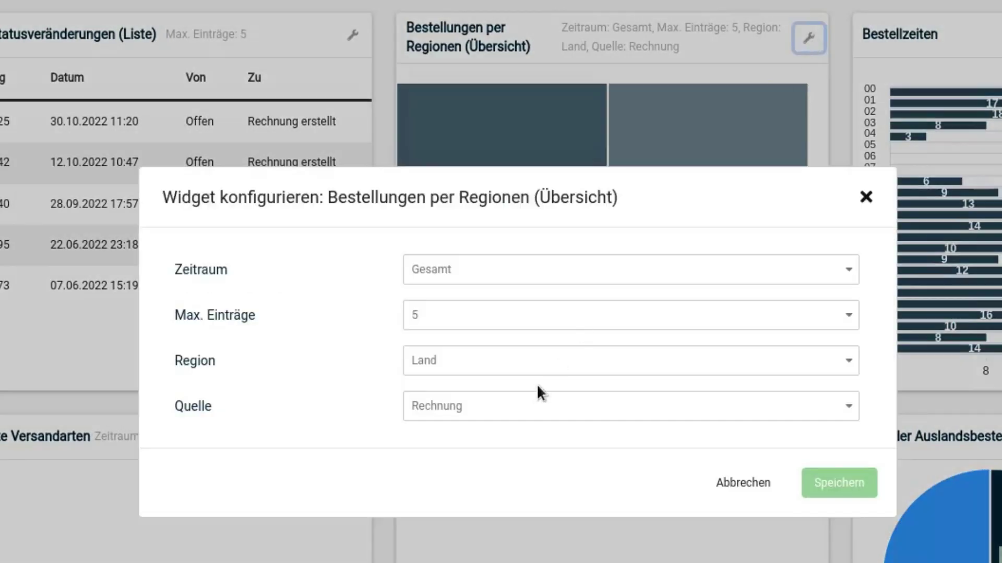
click(510, 402)
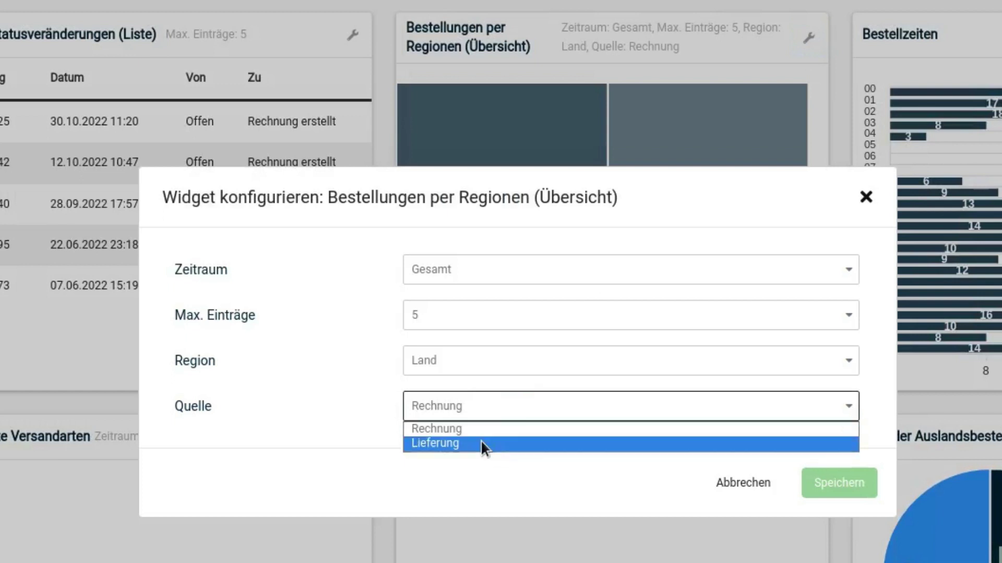
click(513, 470)
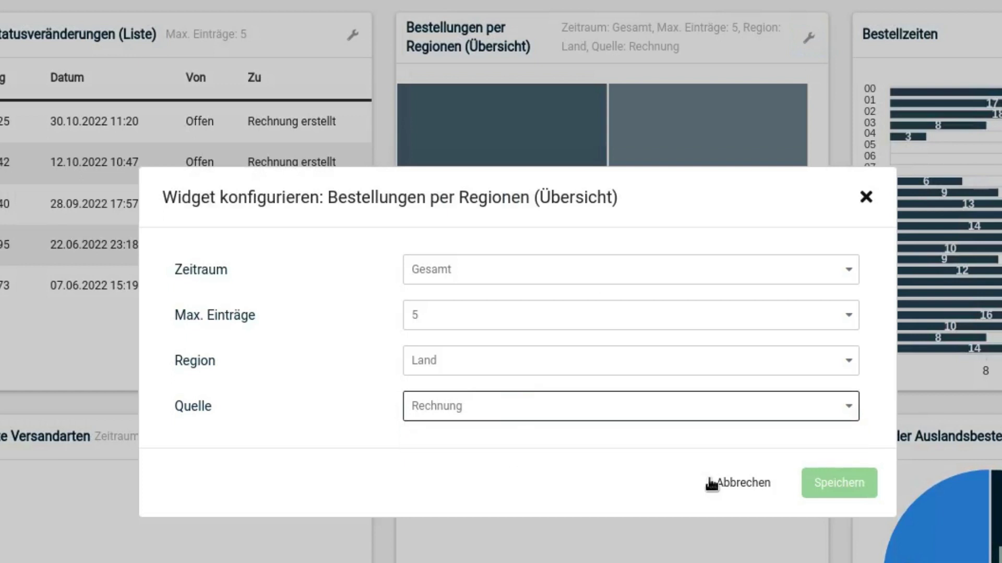
click(737, 486)
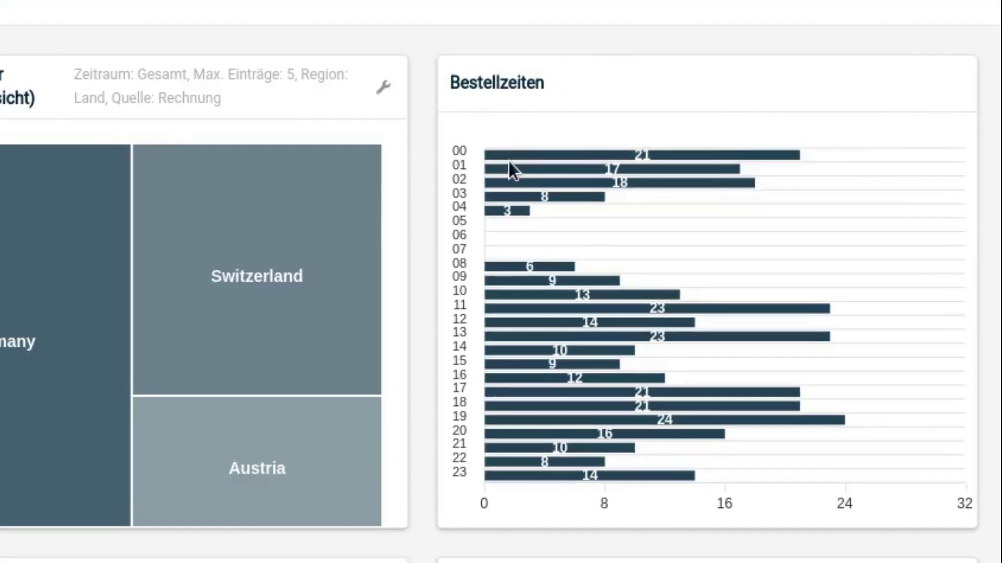
Set the time period of the "Häufigste Versandarten" widget to "Gesamt" and save it.
mouse_move(505, 158)
scroll(414, 60, down, 2)
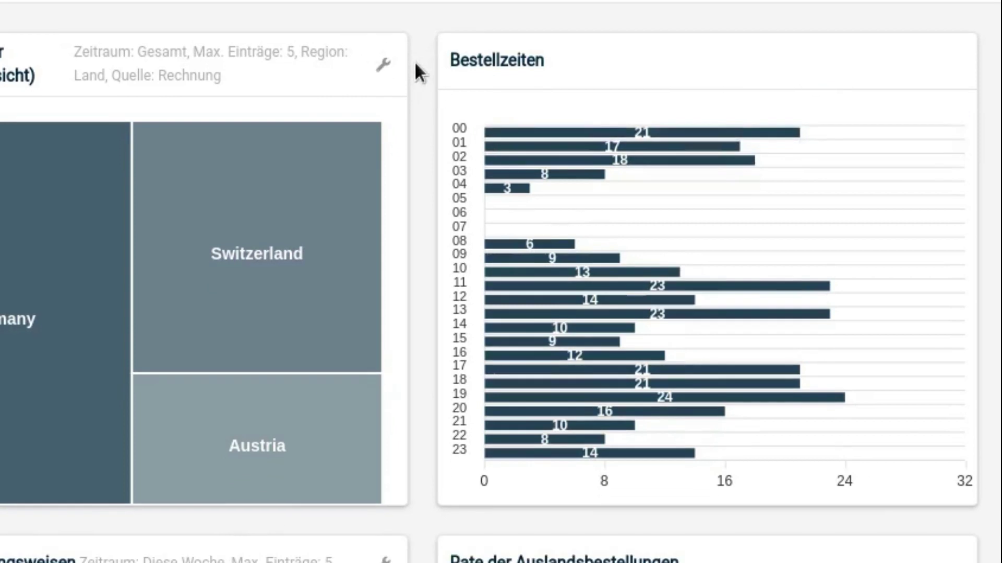
scroll(416, 107, up, 1)
scroll(417, 108, up, 1)
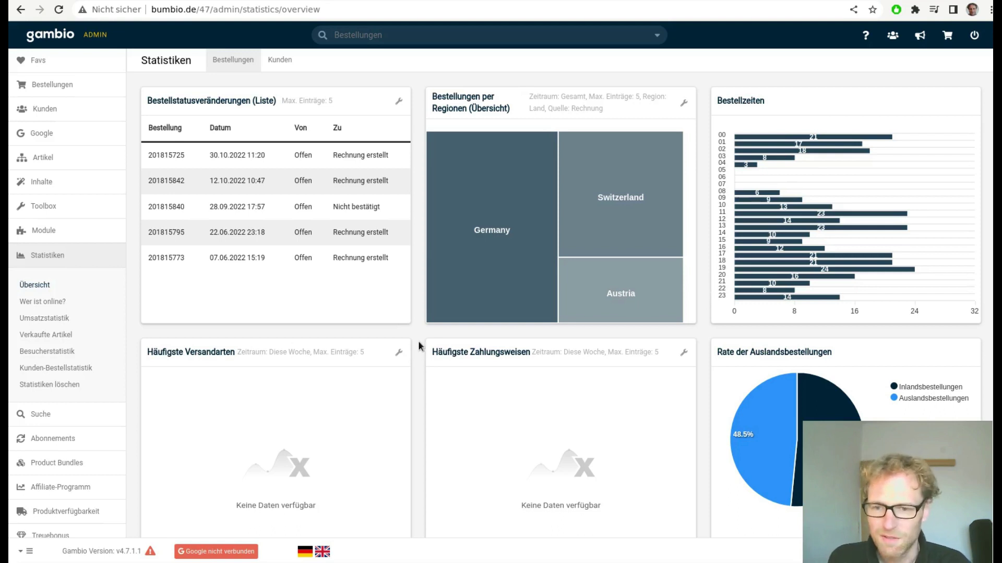
scroll(418, 340, down, 3)
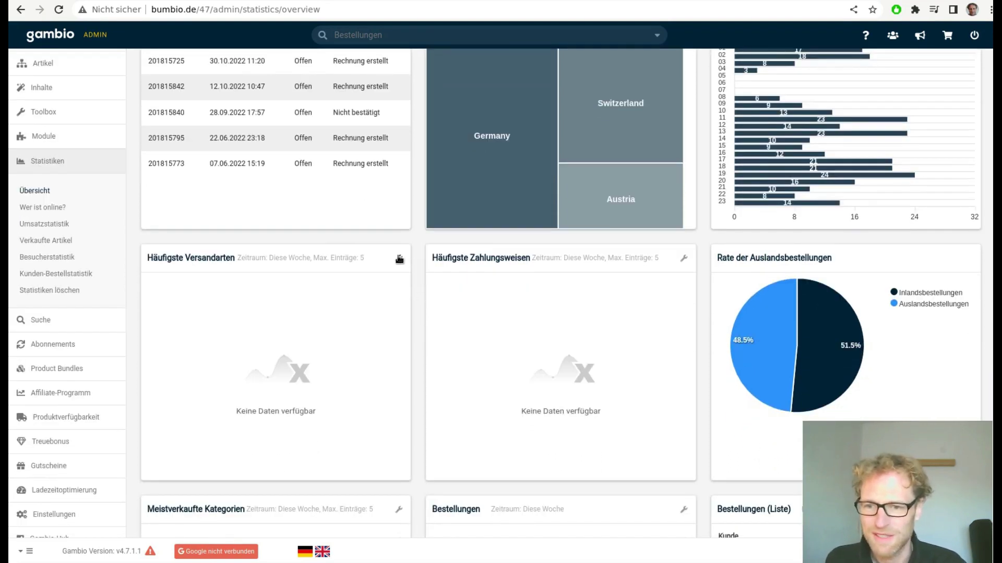
click(399, 259)
click(506, 280)
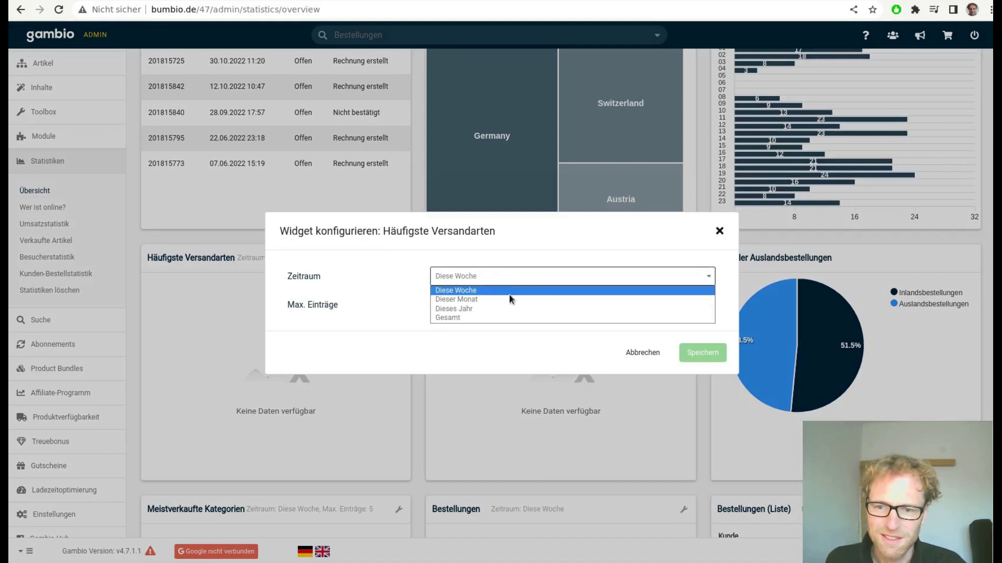
click(503, 318)
click(699, 357)
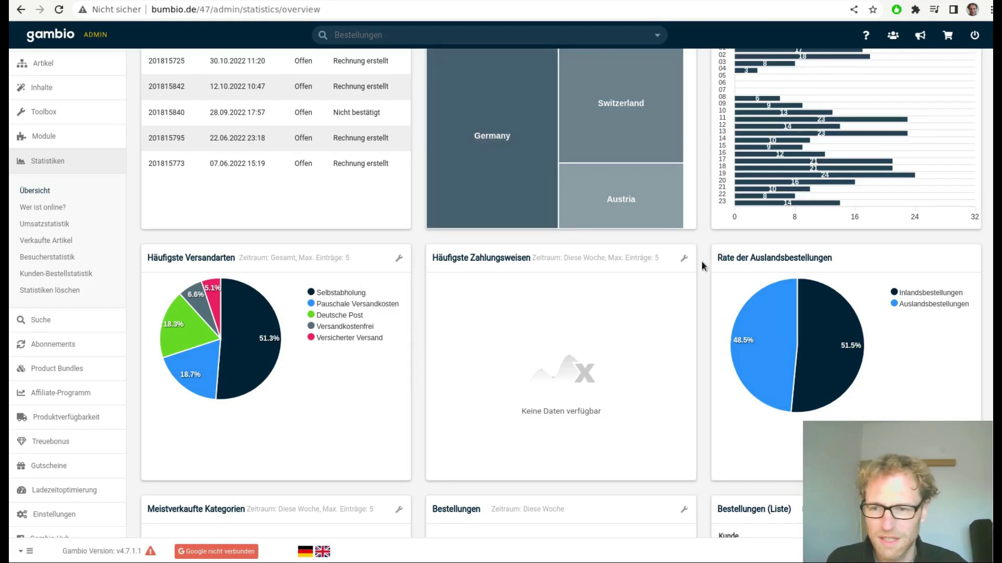
Set the "Häufigste Zahlungsweisen" widget's "Zeitraum" to "Gesamt" and save the configuration.
click(684, 258)
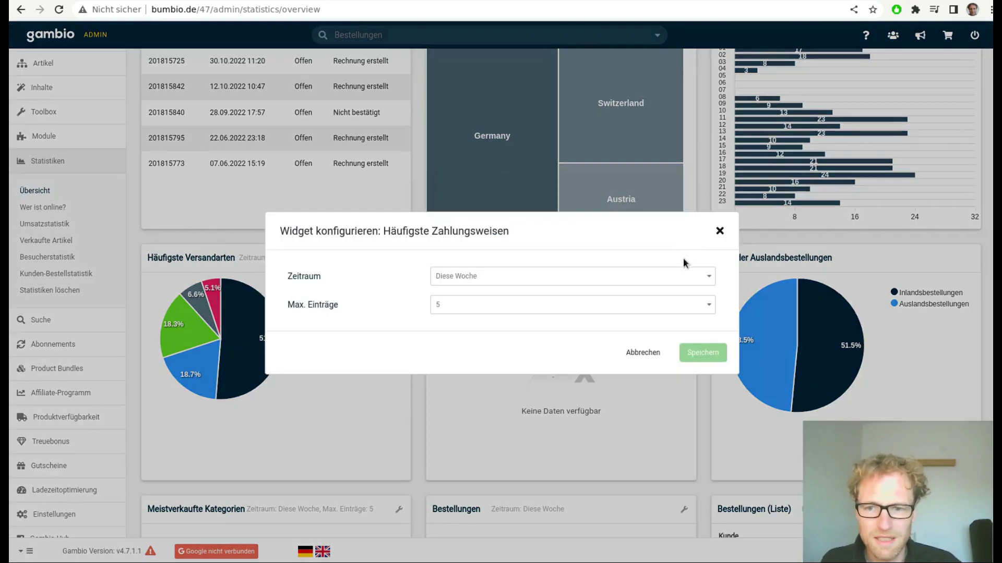
click(600, 304)
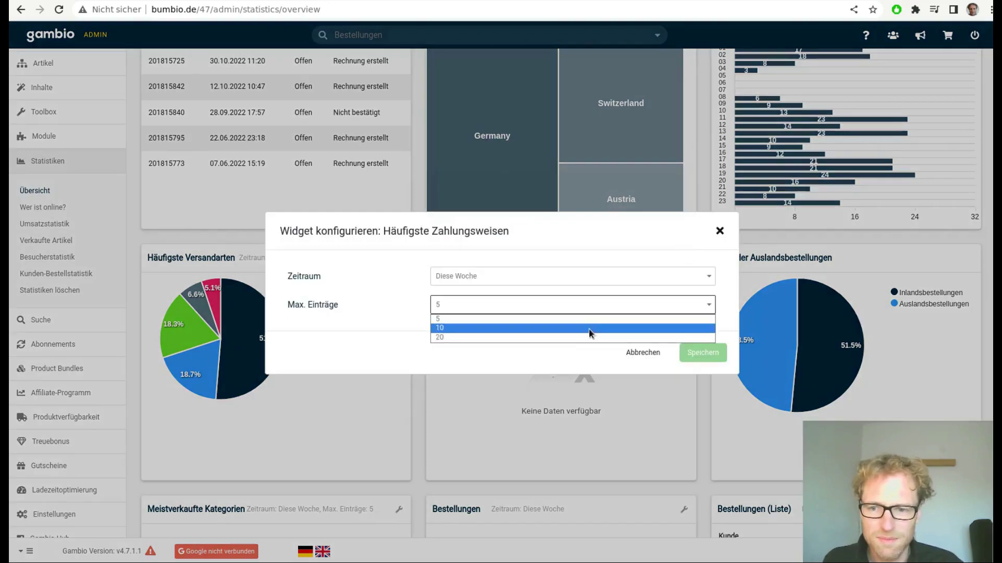
click(593, 276)
click(593, 318)
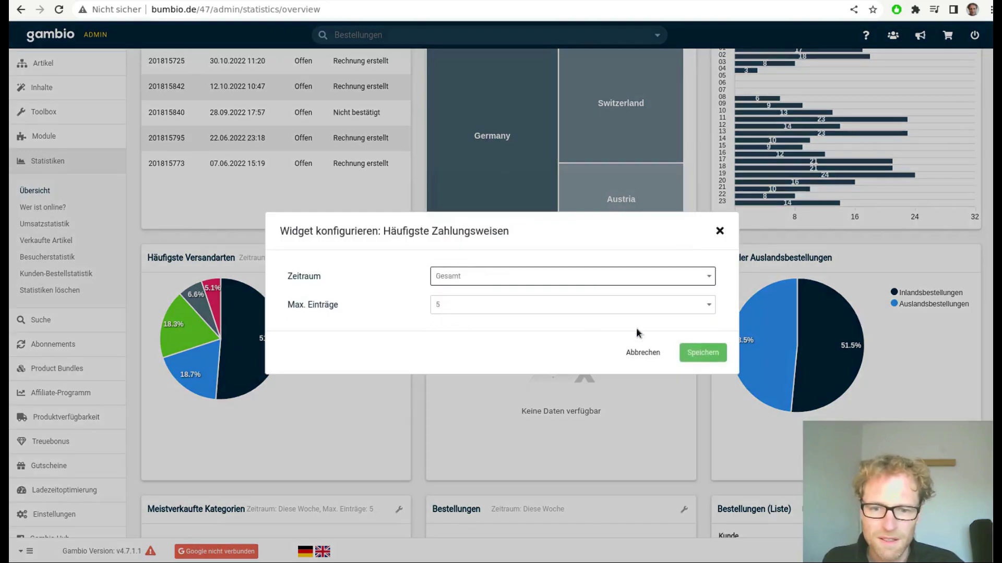
click(685, 350)
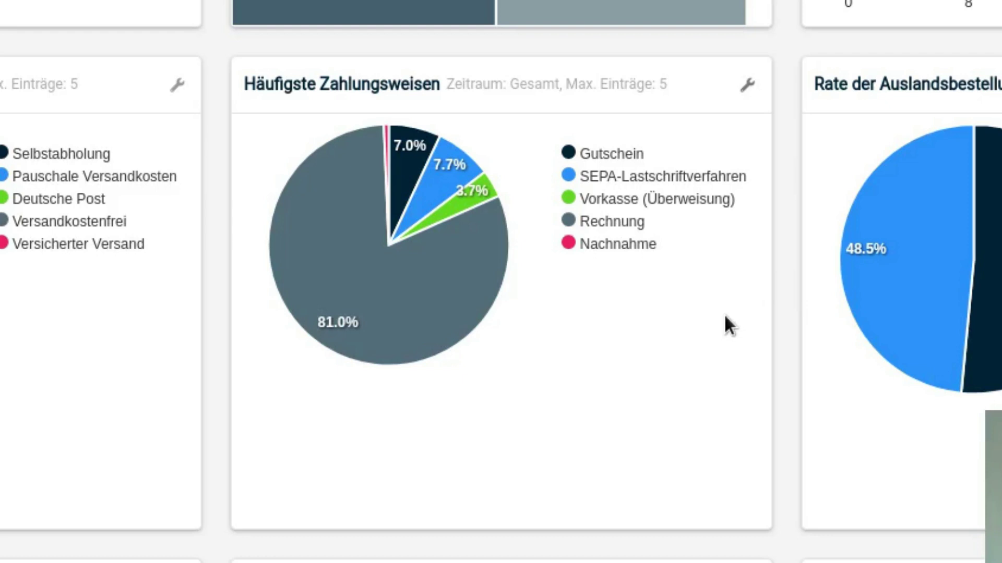
Examine the payment method shares, the domestic and foreign order counts, and the other order statistics widgets.
mouse_move(380, 148)
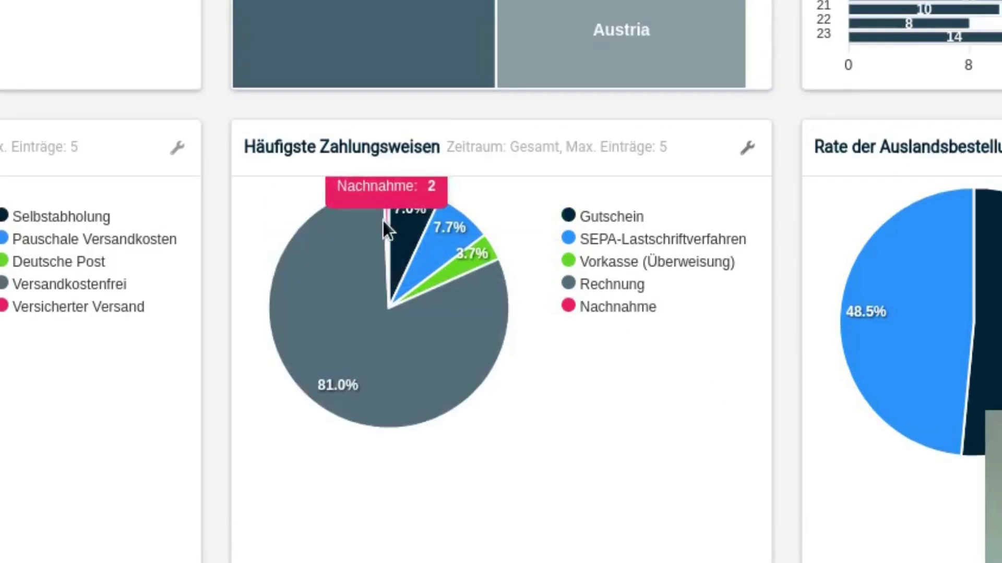
mouse_move(385, 221)
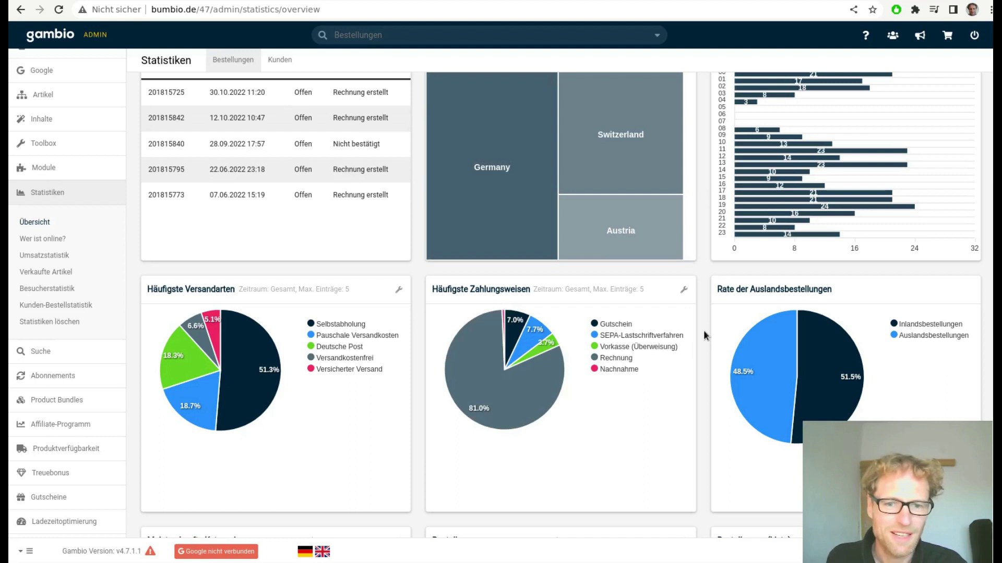
scroll(703, 330, down, 1)
mouse_move(834, 338)
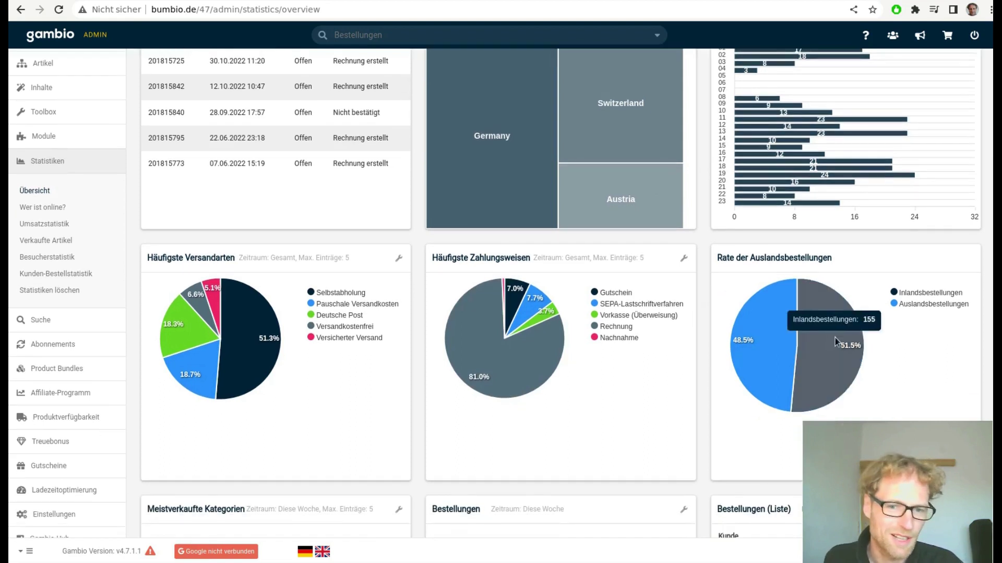
scroll(702, 321, up, 2)
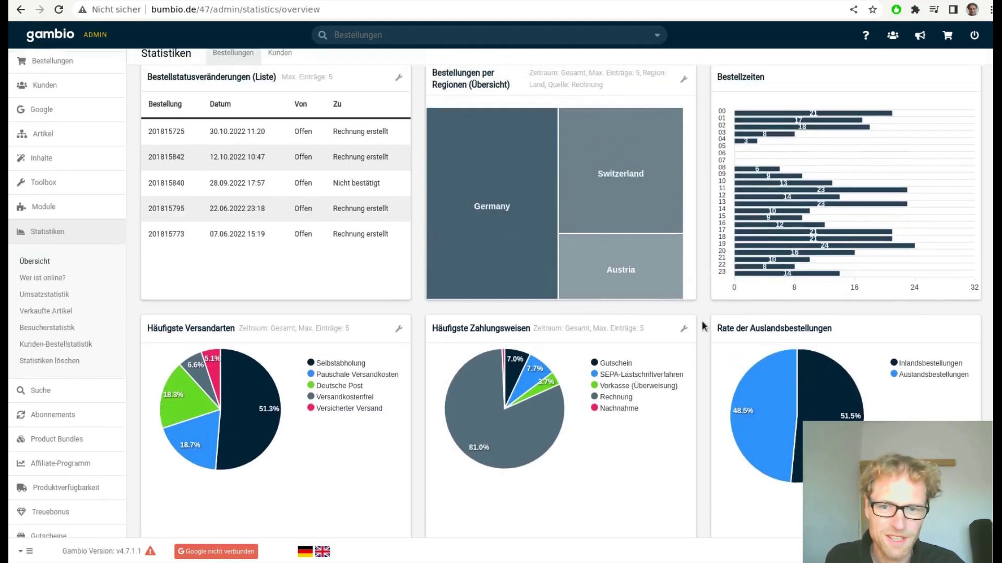
scroll(702, 321, up, 1)
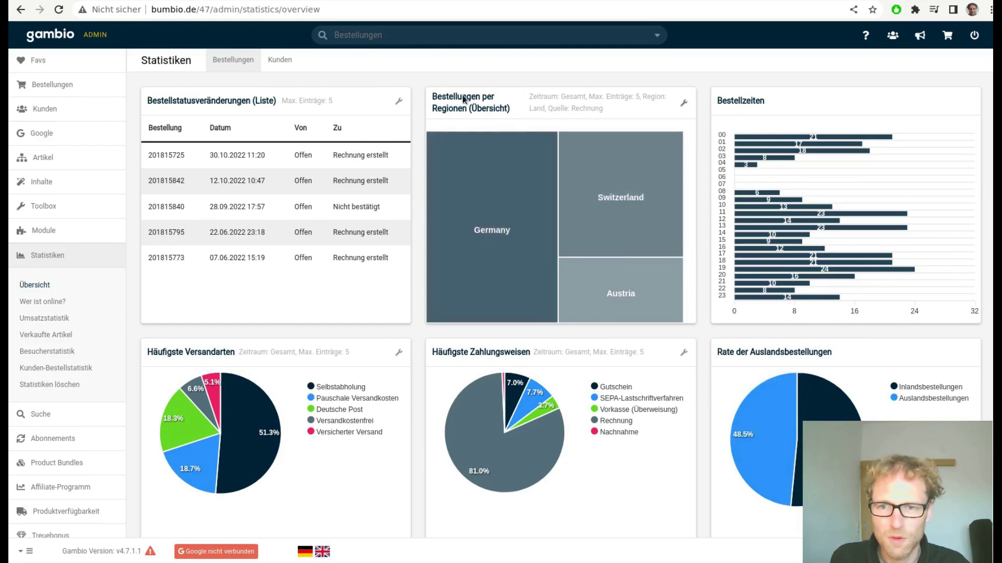
scroll(699, 271, down, 3)
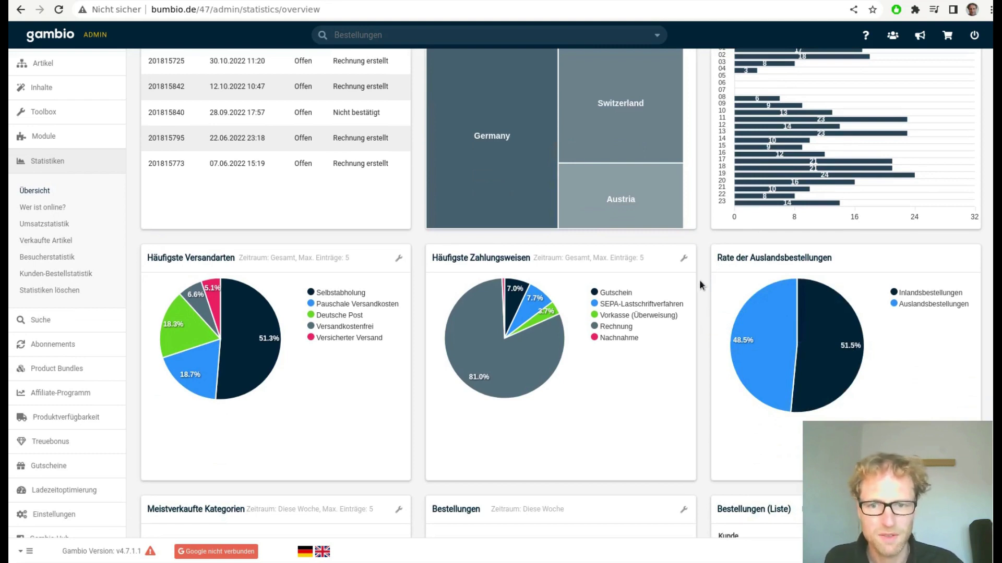
scroll(699, 279, up, 1)
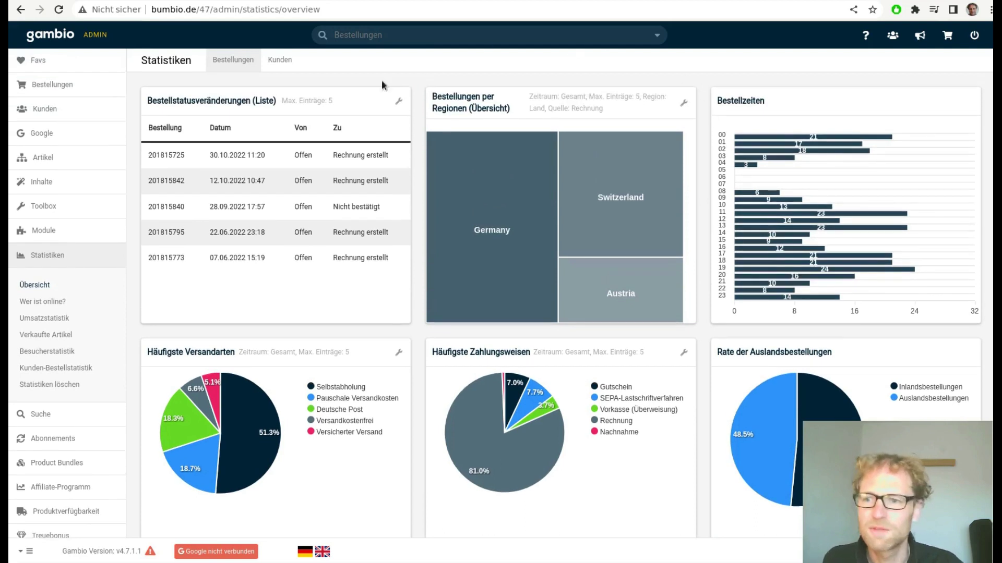
Switch to the customer statistics and set the "Umsatz pro Kunde" widget's period to "Gesamt", saving the change.
click(284, 63)
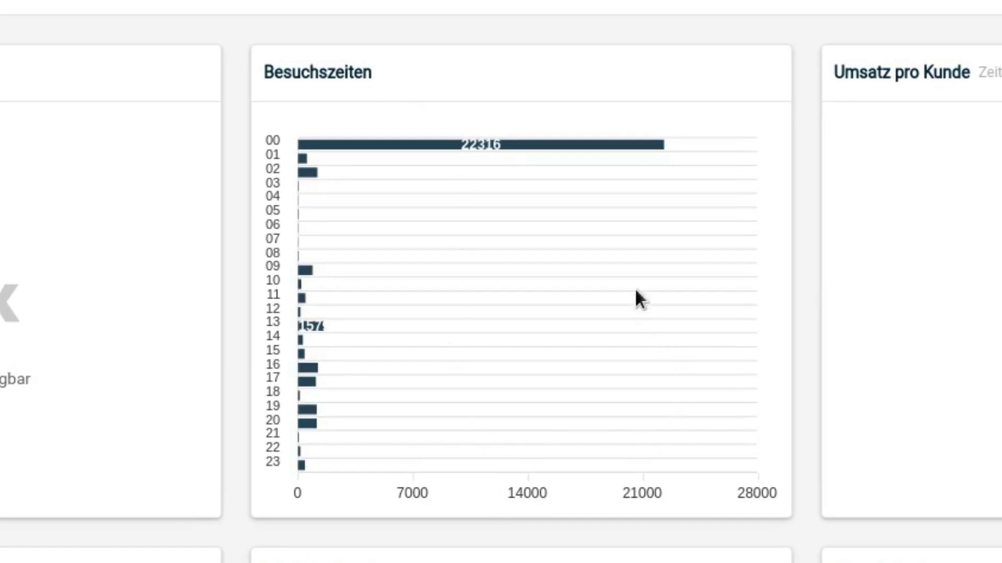
mouse_move(525, 145)
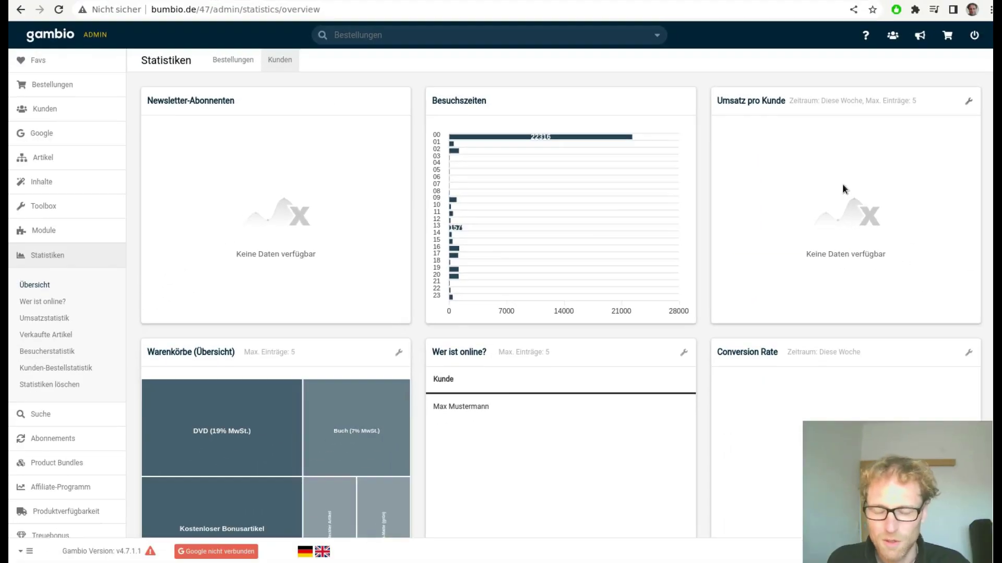
click(969, 101)
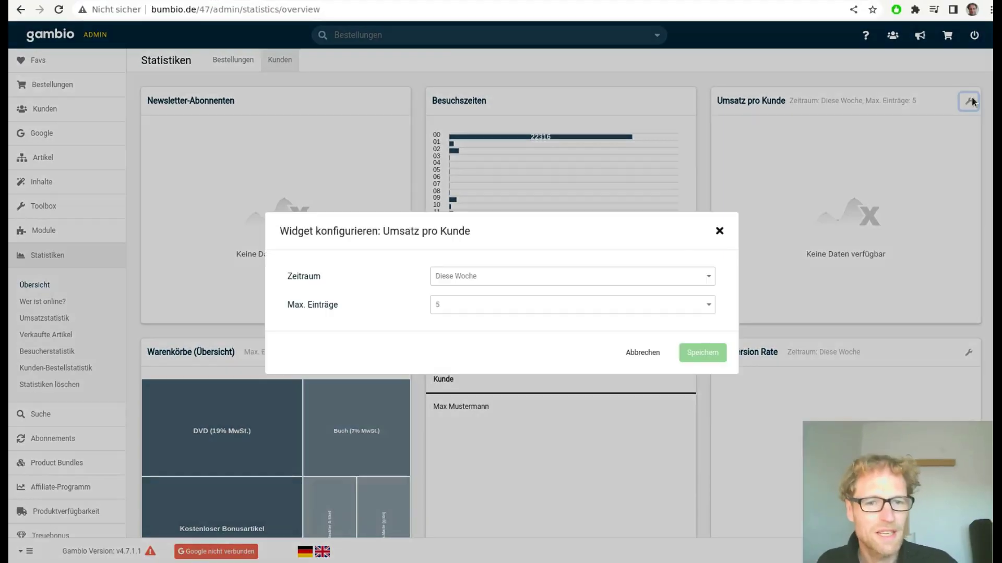
click(559, 284)
click(553, 317)
click(702, 353)
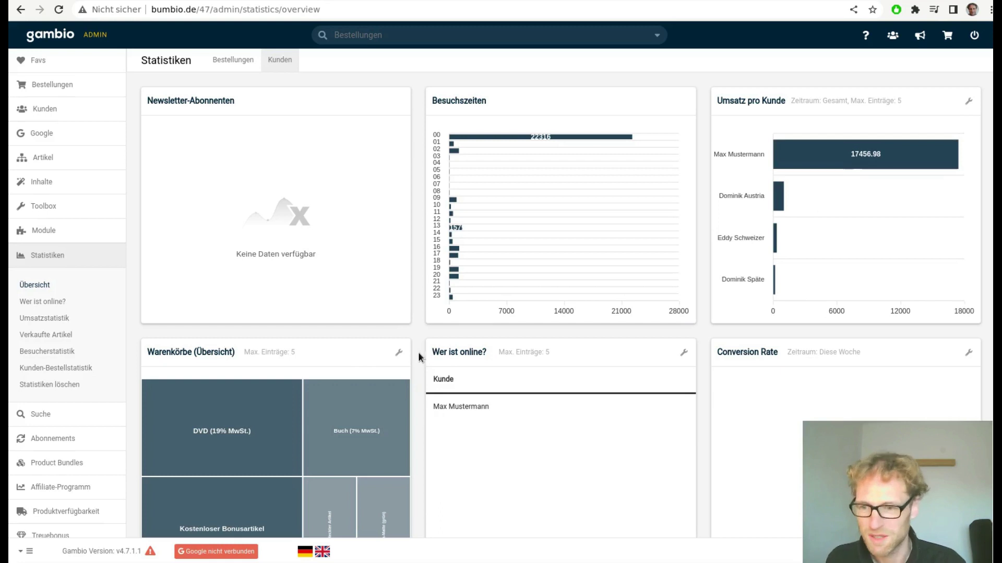
Raise the maximum entries of the "Warenkörbe (Übersicht)" widget to 20 and save it.
scroll(418, 351, down, 2)
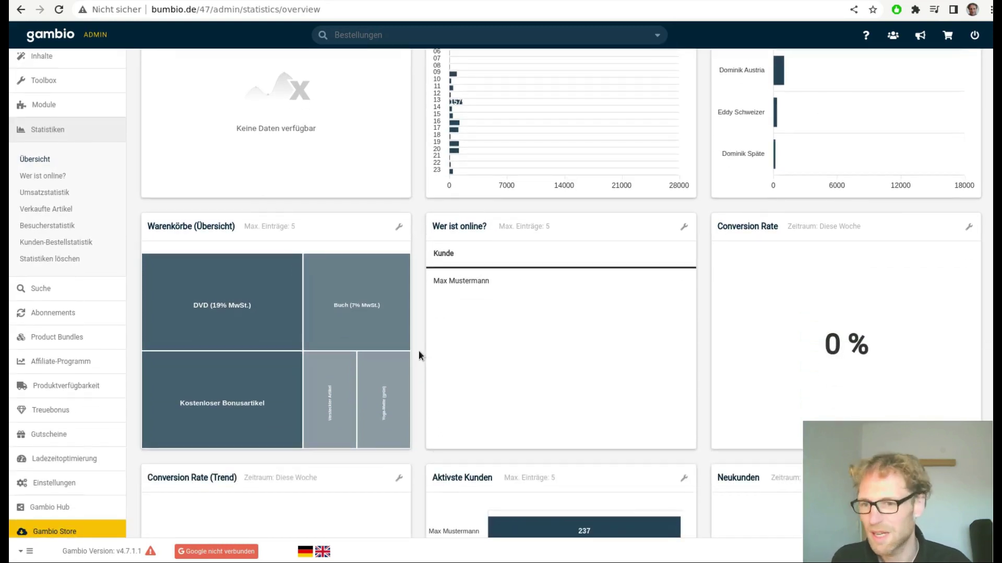
click(400, 227)
click(457, 290)
click(475, 306)
click(703, 339)
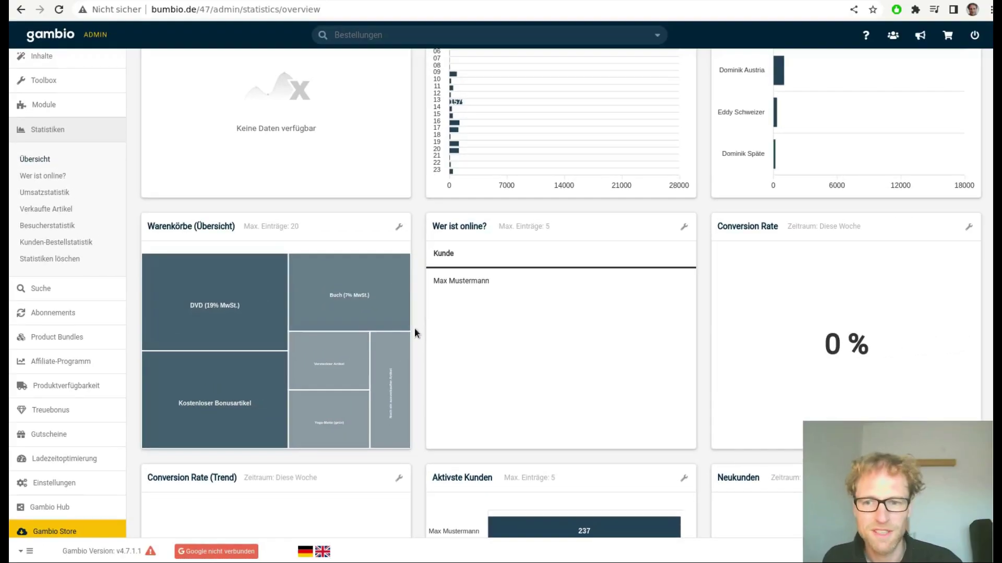
Leave the statistics and open the shop's customer list.
scroll(713, 361, up, 3)
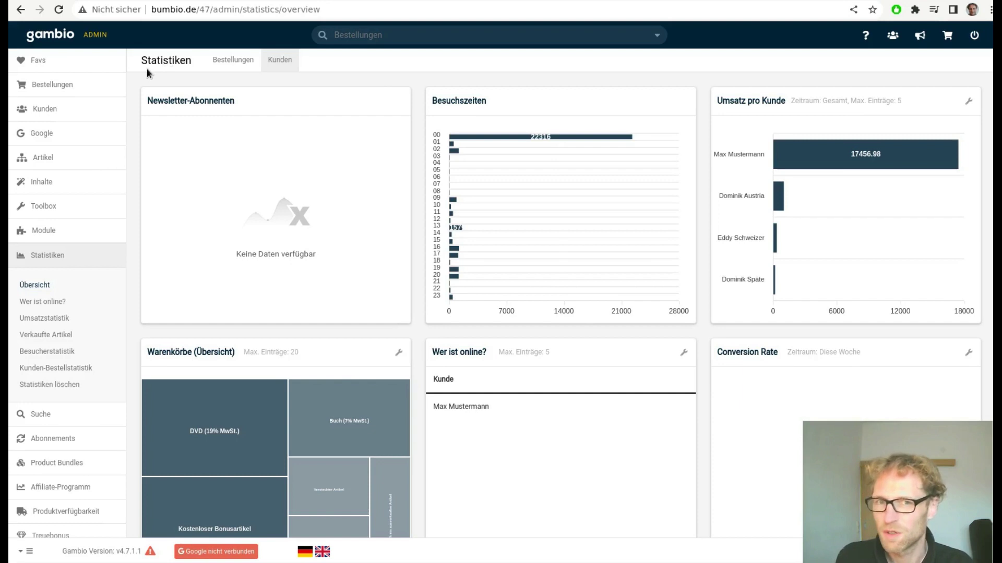
mouse_move(78, 103)
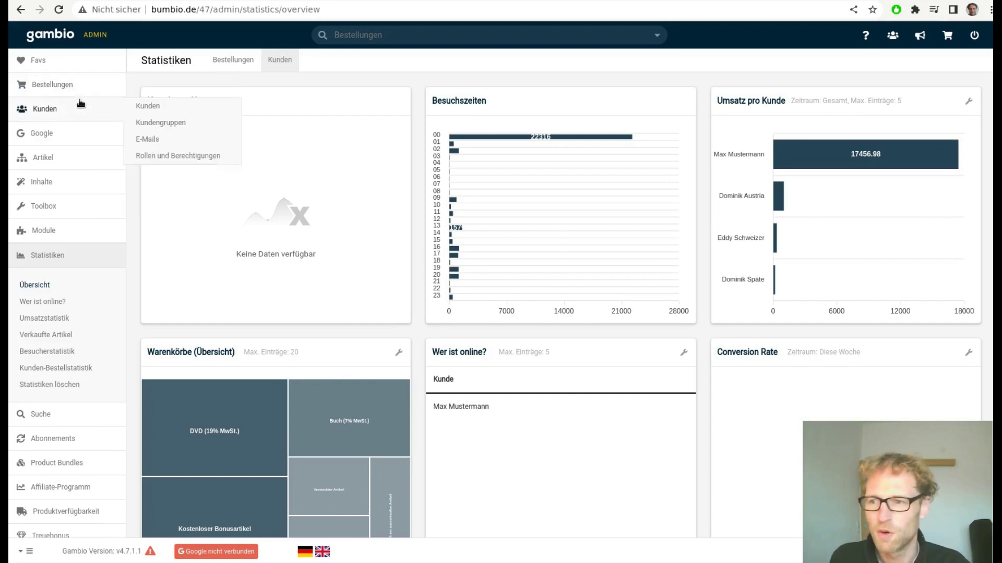
click(49, 111)
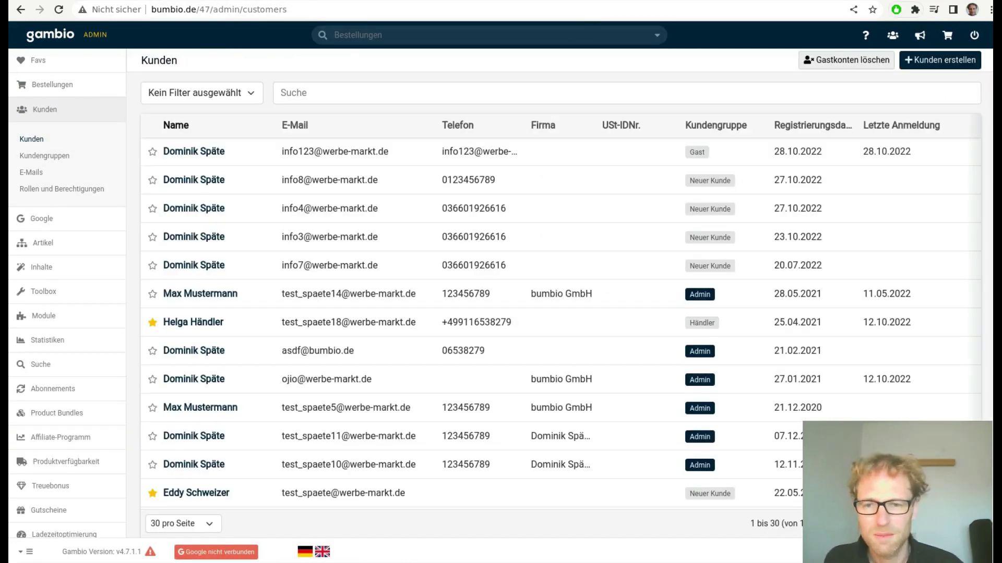
Inspect the HTML markup of the first customer row in the browser's developer tools and close them again.
right_click(615, 154)
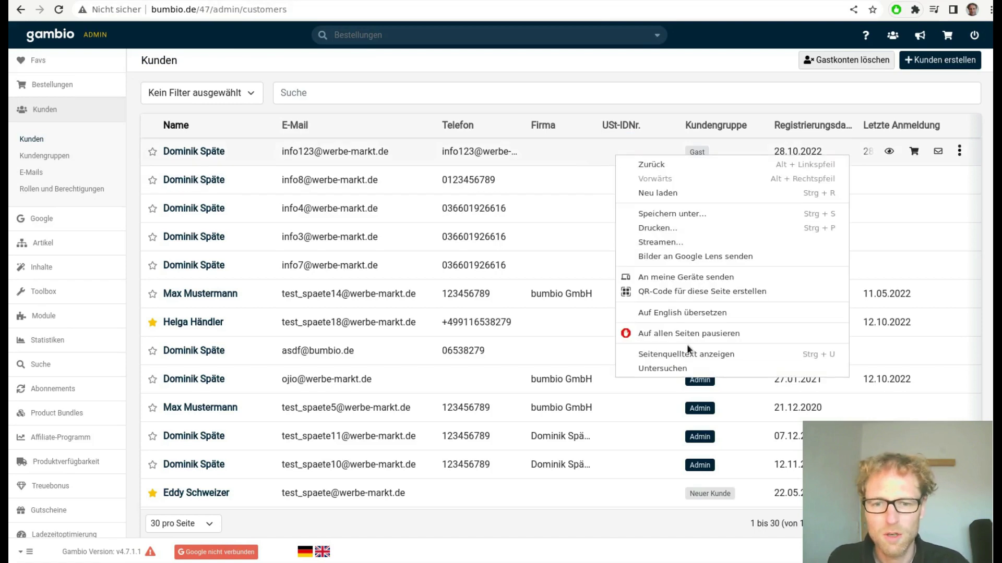
key(Escape)
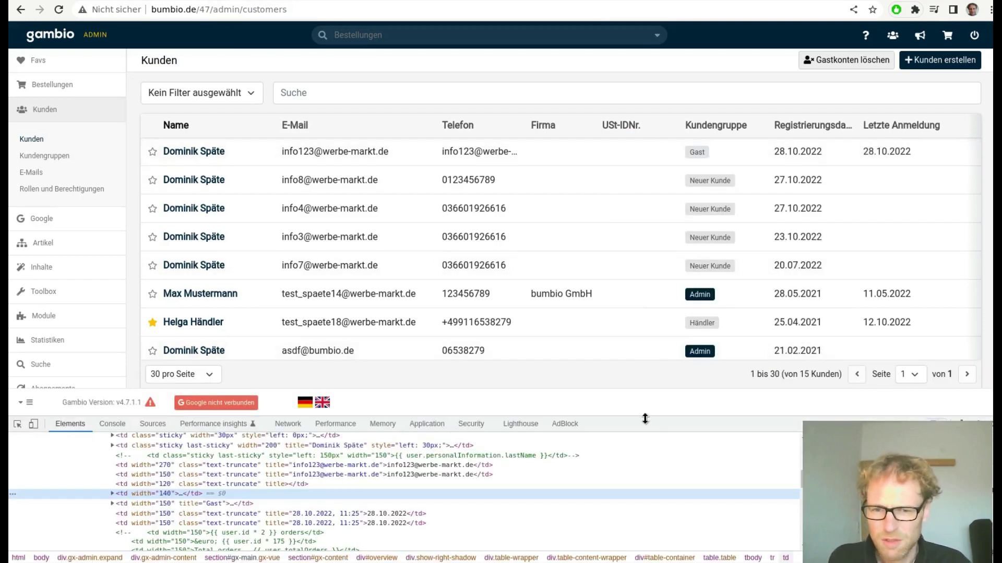
drag(647, 409, 652, 313)
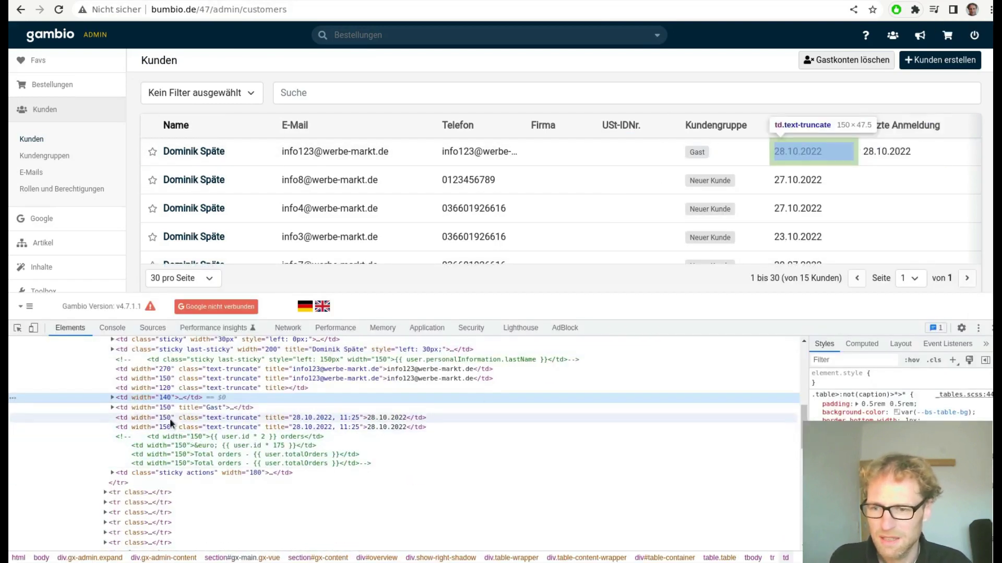
scroll(157, 396, up, 1)
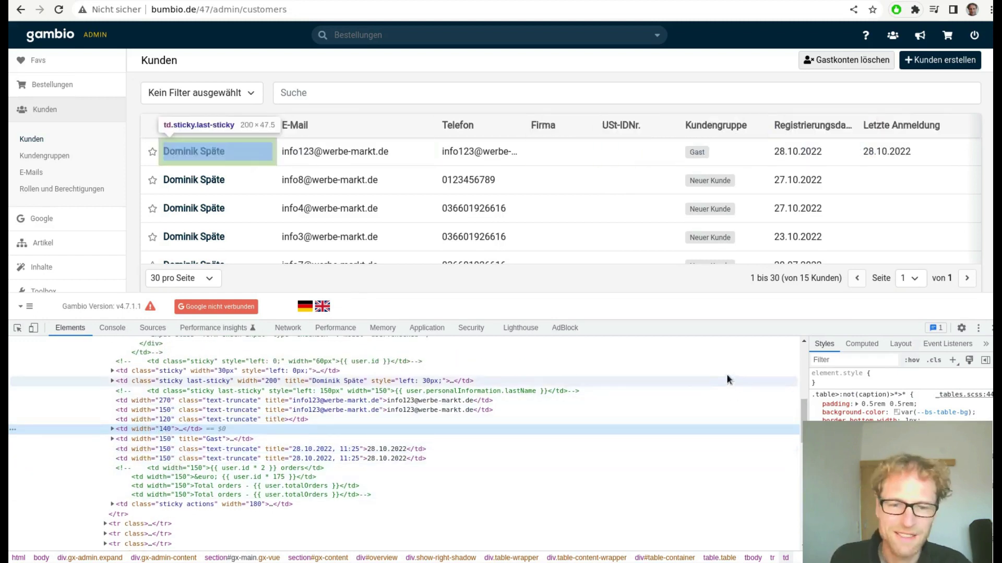
key(F12)
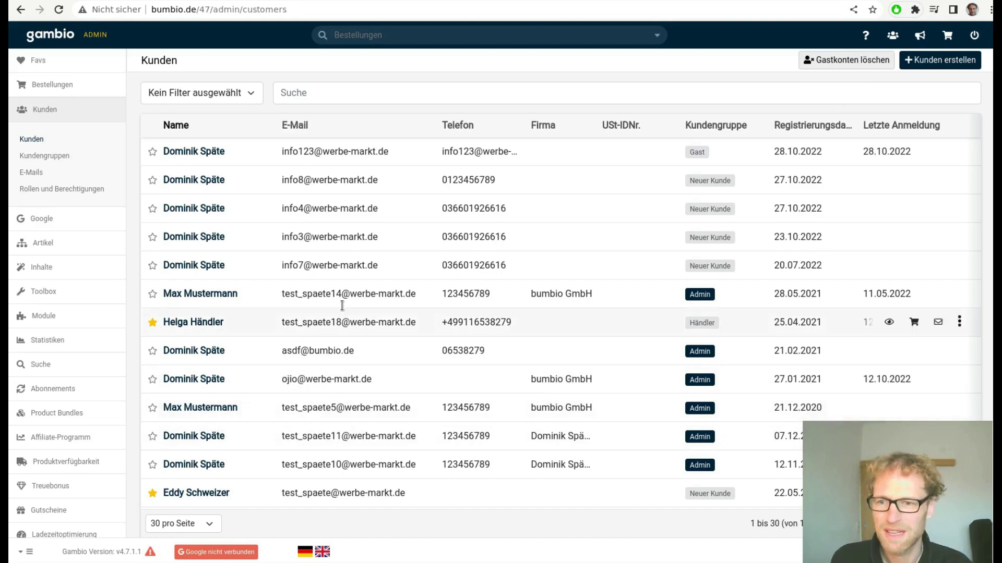
Search the customer list by surname and open the profile of the matching admin customer registered on 05.10.2019.
click(353, 91)
text(mustermann)
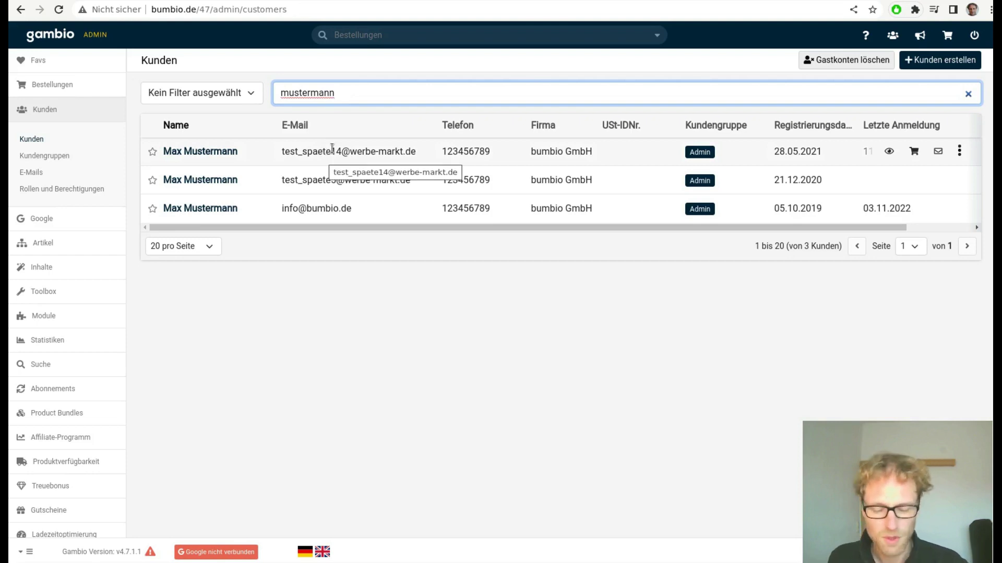
click(210, 208)
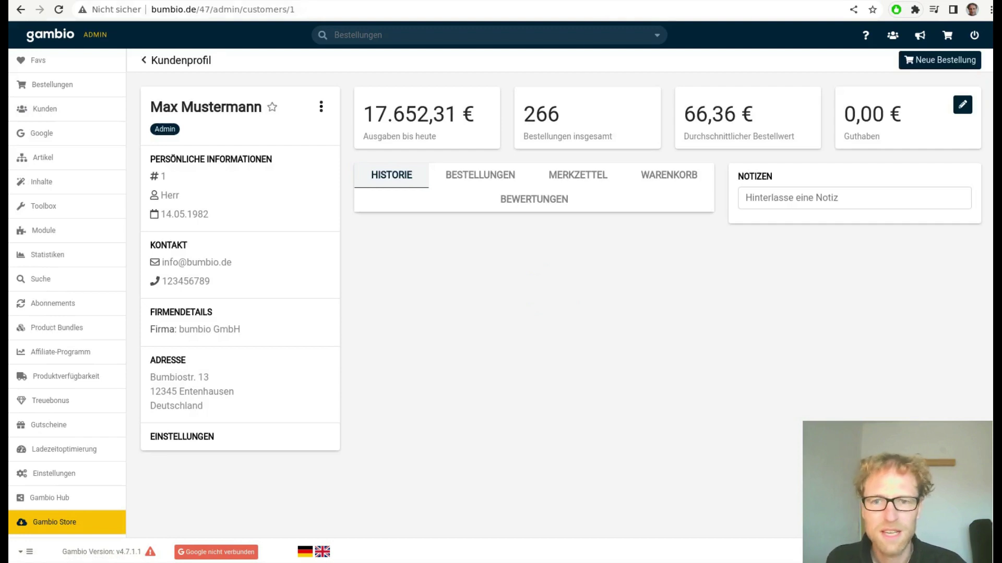
Switch to the older 4.6 shop admin and examine the whole edit form of its admin customer for comparison.
click(626, 1)
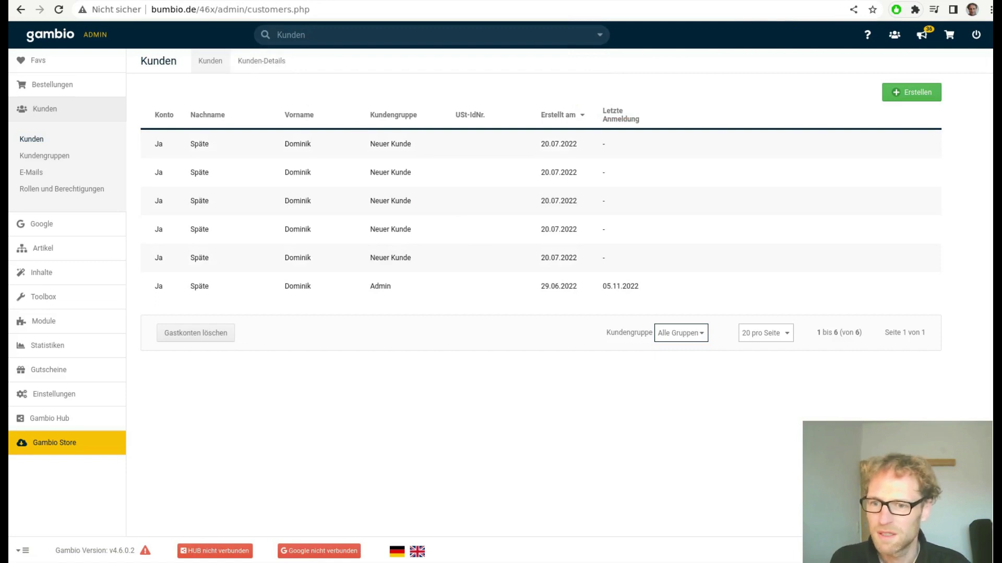
click(203, 297)
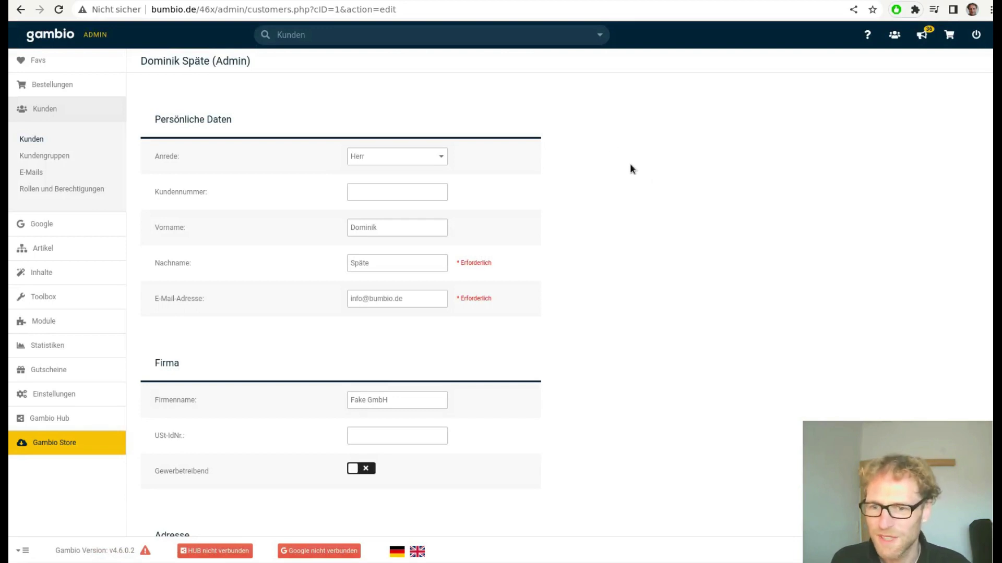
scroll(630, 165, down, 13)
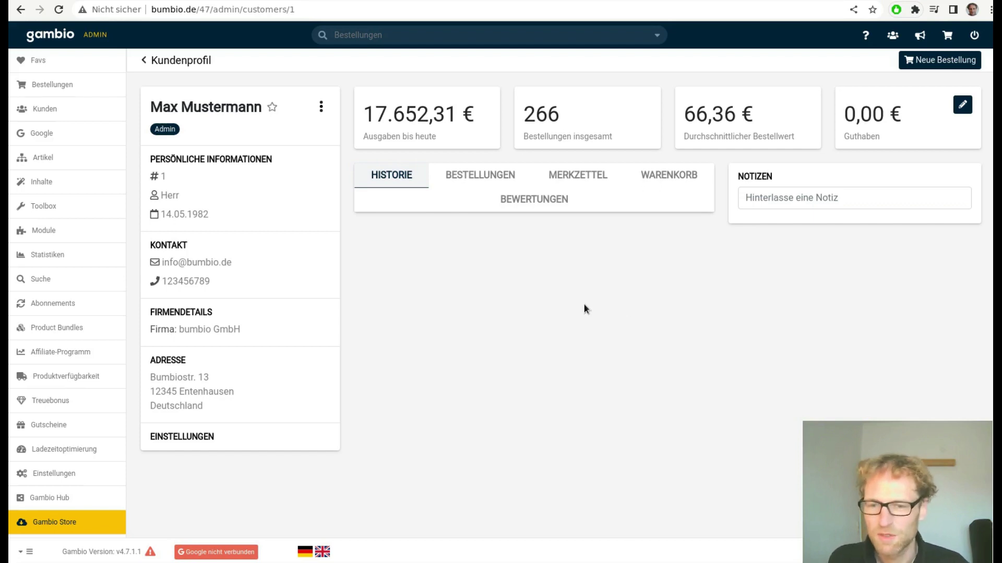
Back in the 4.7 customer profile, toggle the favourite mark on and off and view the additional customer actions.
click(271, 108)
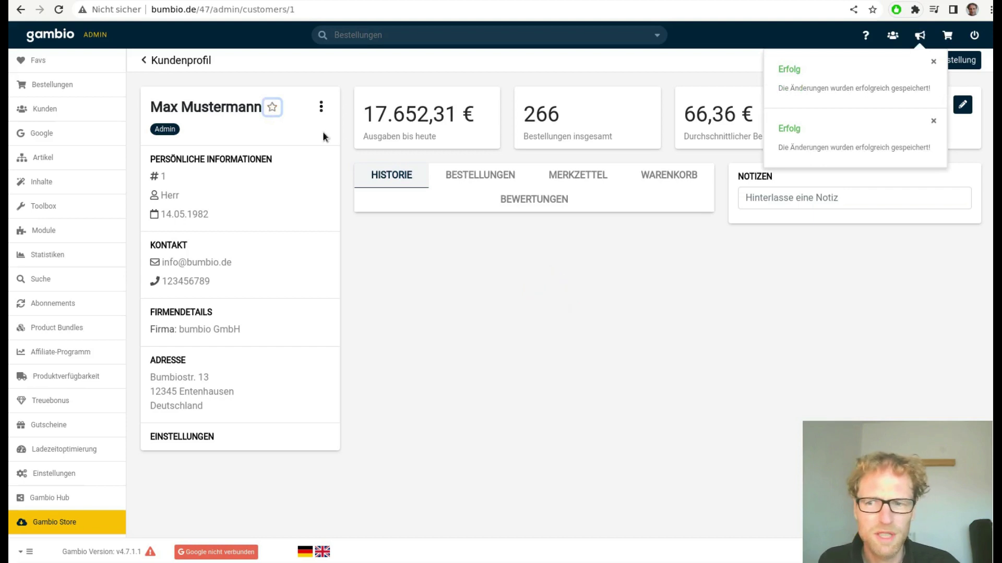
click(321, 107)
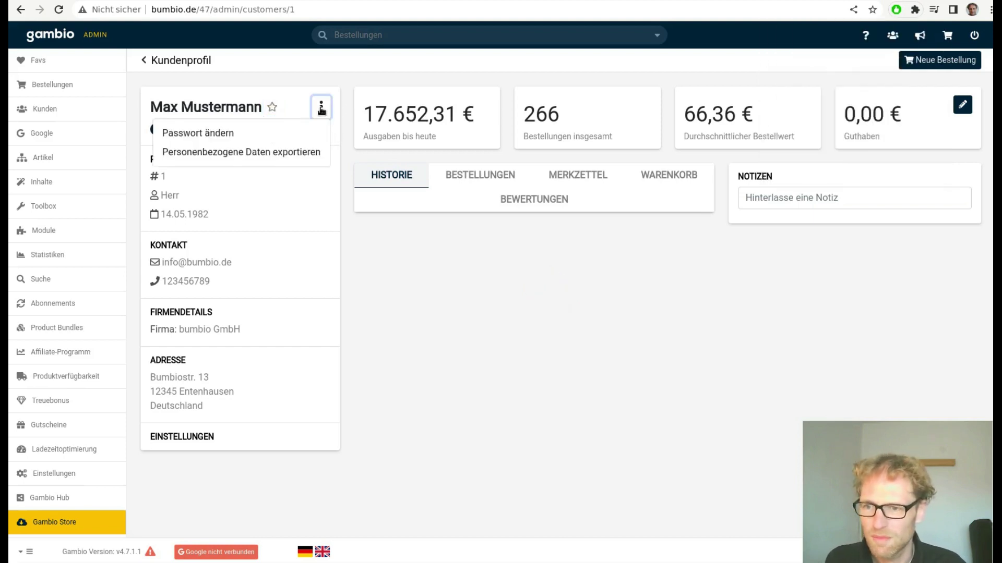
click(369, 267)
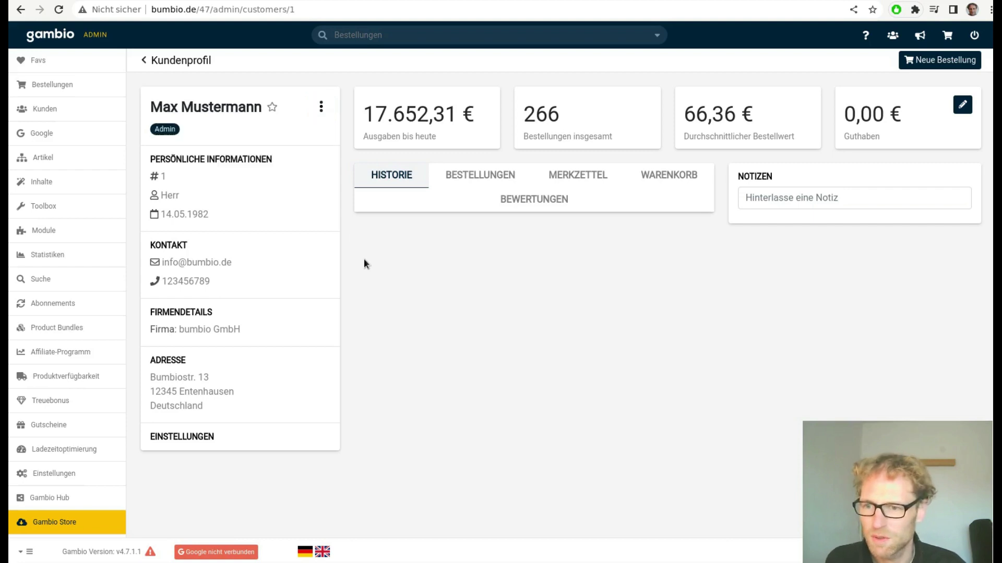
View the edit forms for the customer's personal information, contact and company details, leaving each without changes.
click(323, 160)
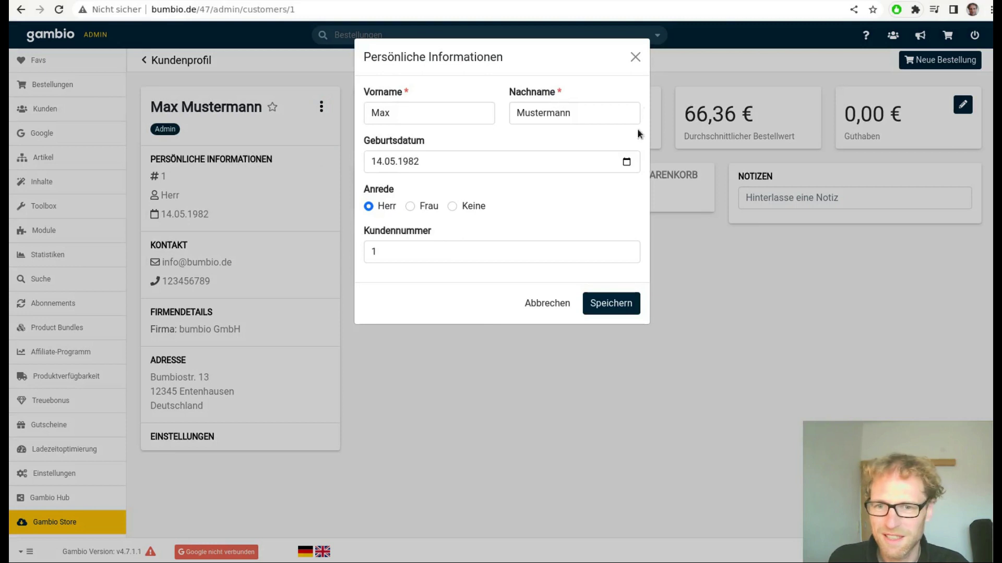
click(636, 58)
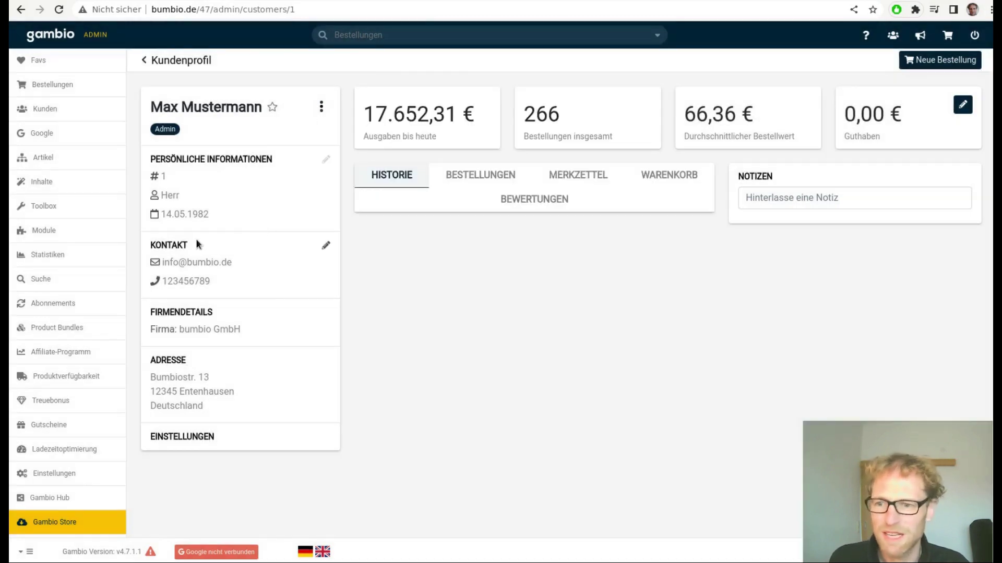
click(326, 245)
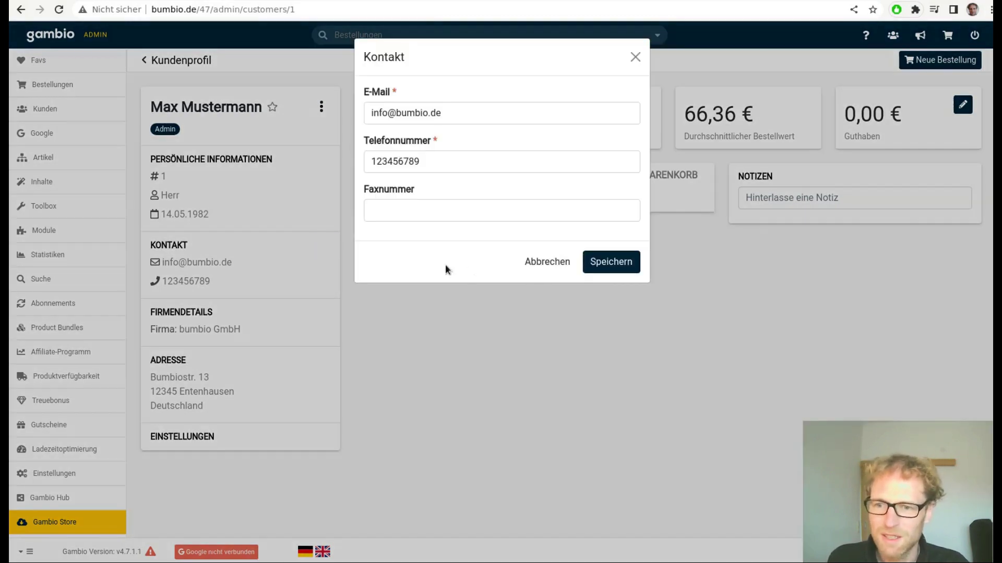
click(545, 268)
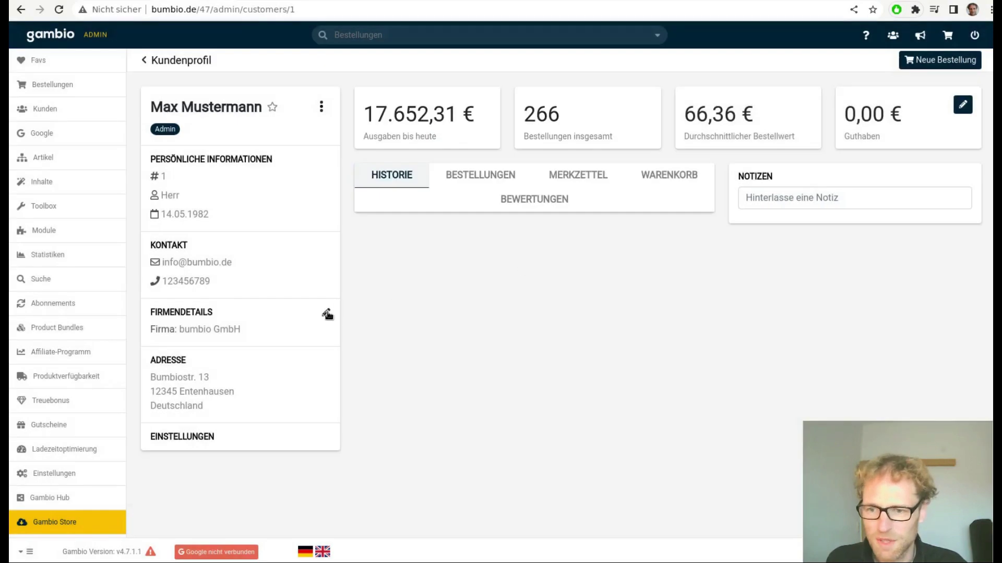
click(327, 314)
click(546, 233)
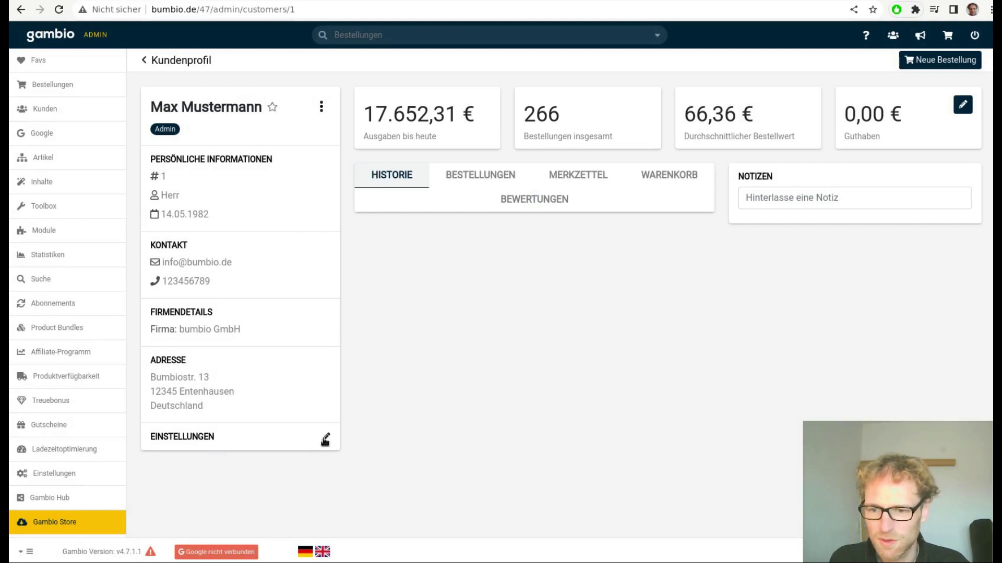
Enter "asdf asdf" as "Unerlaubte Versandarten" in the customer's "Einstellungen" and save.
click(325, 440)
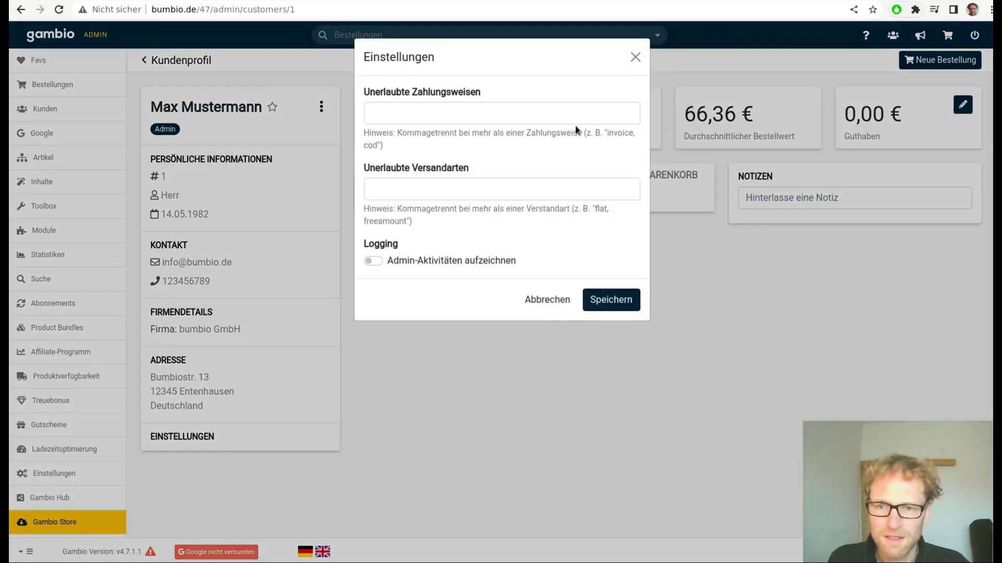
click(453, 190)
text(asdf asdf)
click(611, 300)
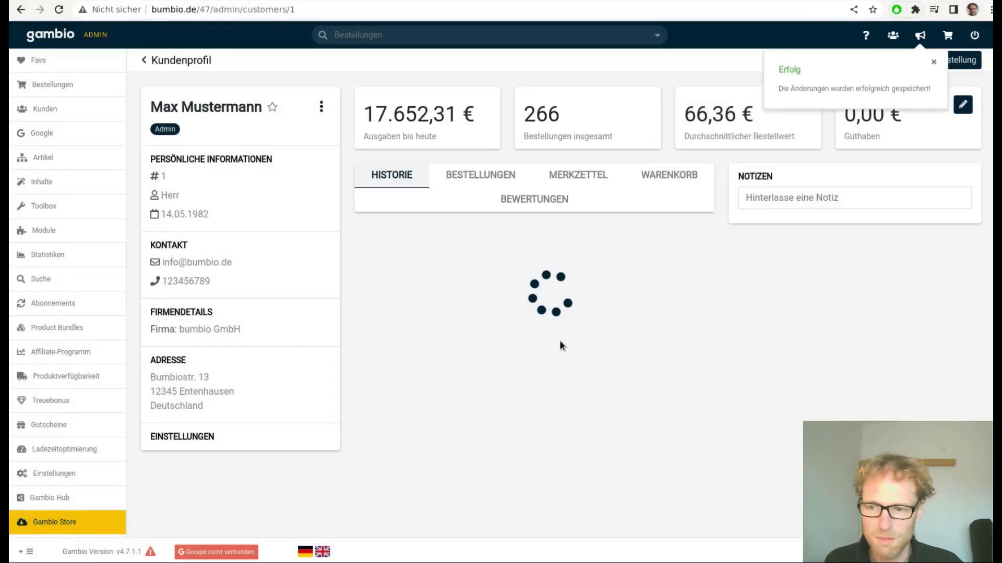
Clear the "Unerlaubte Versandarten" entry in the customer's "Einstellungen" and save.
click(328, 439)
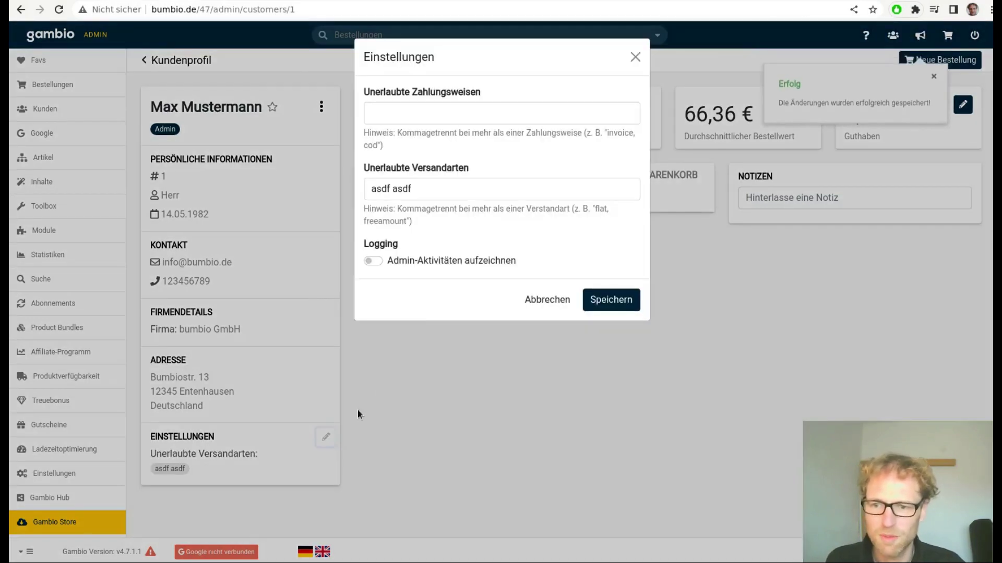
triple_click(423, 194)
key(BackSpace)
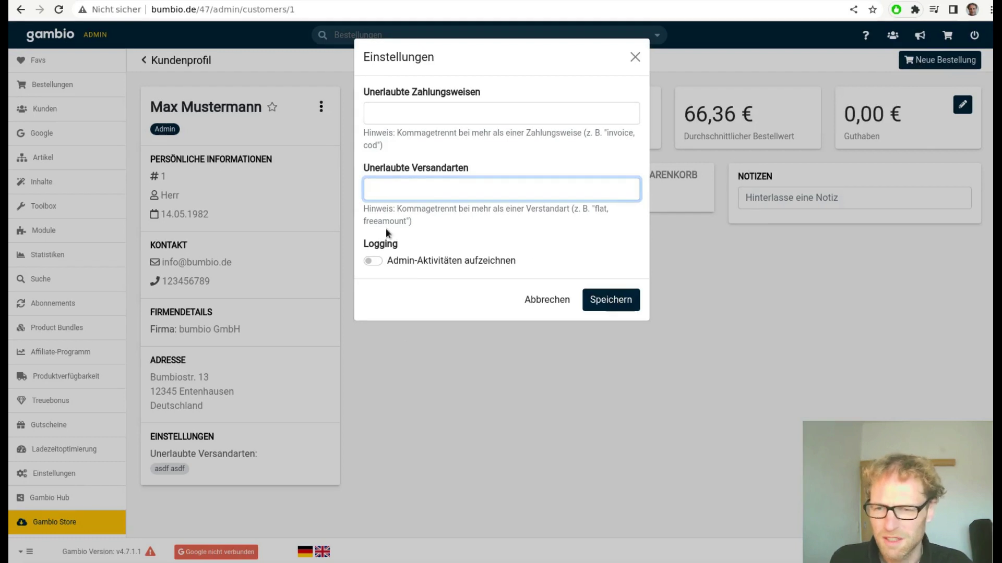
click(621, 305)
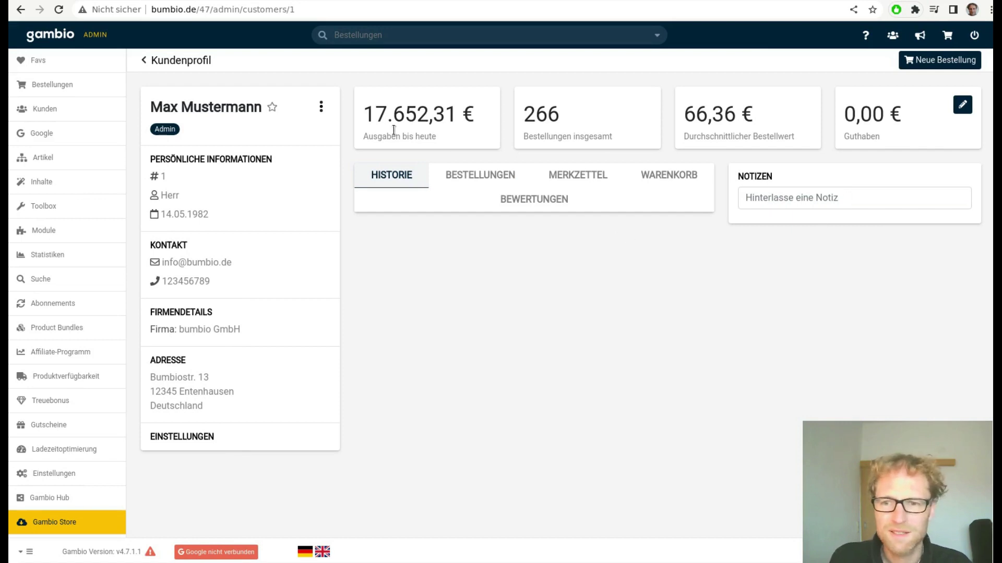
Highlight the customer's total spending and add the note "asdf" to the profile's "Notizen".
drag(364, 115, 475, 121)
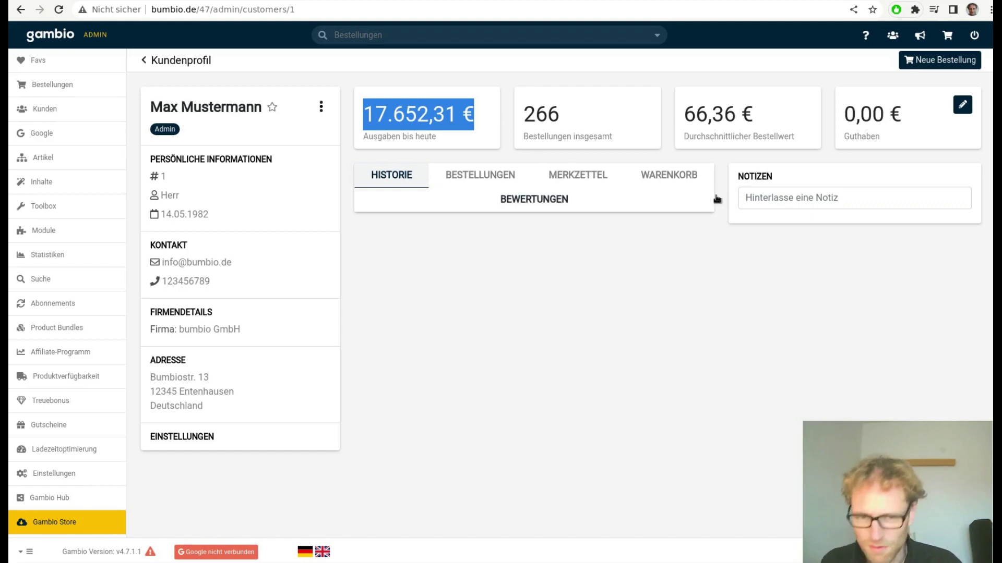
click(788, 202)
text(asdf)
click(919, 225)
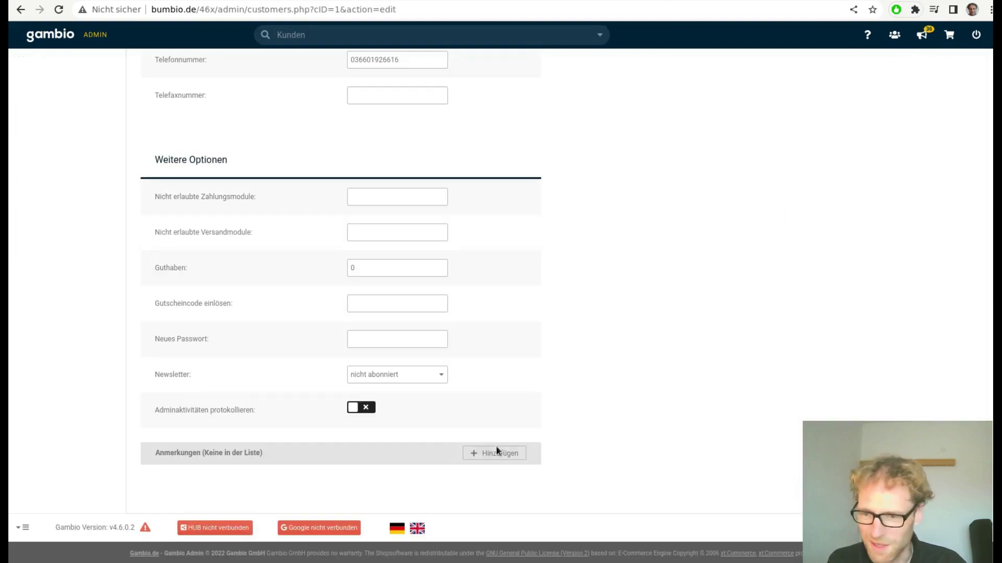
View the new memo form in the older 4.6 shop's customer edit page and close it unfilled.
click(499, 453)
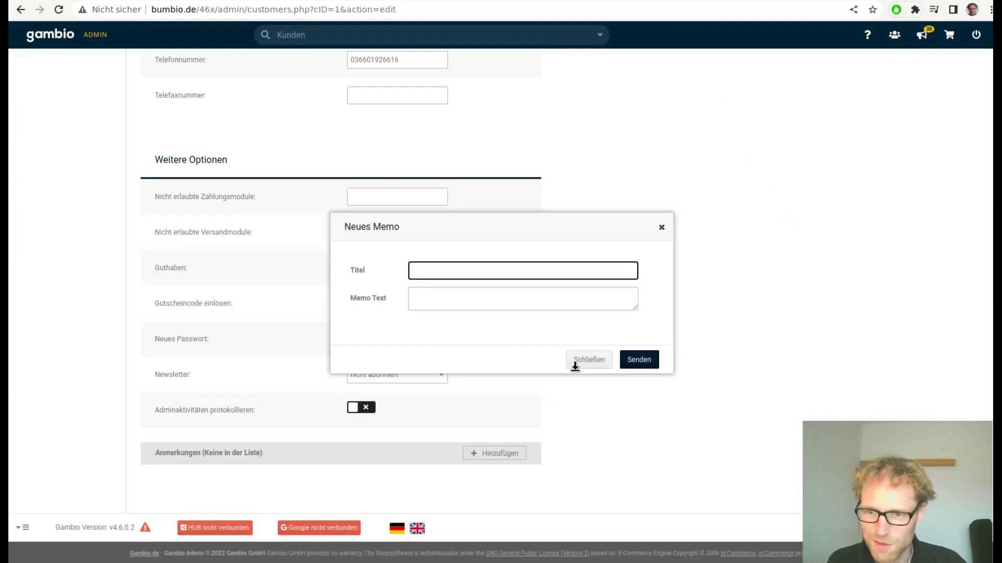
click(591, 362)
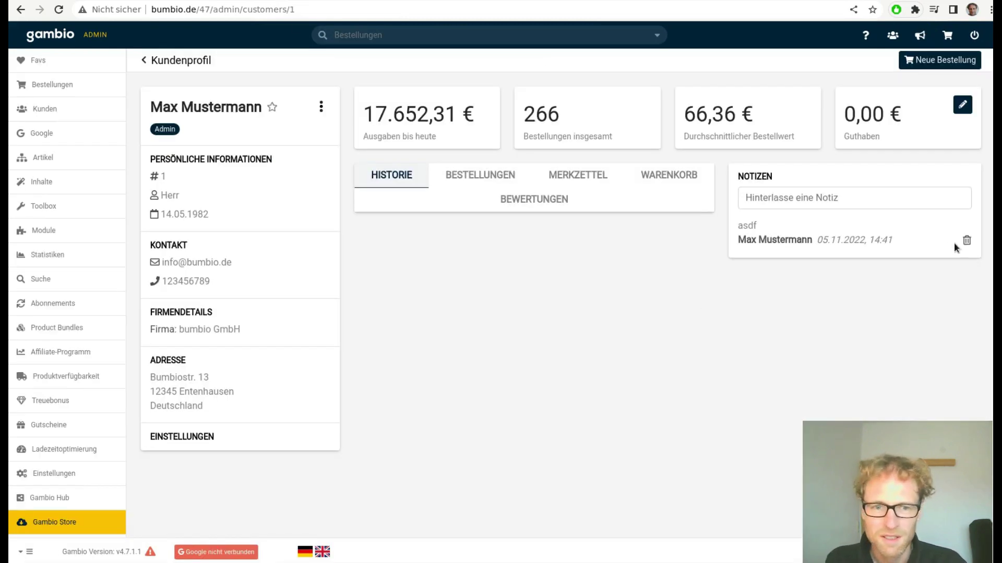
Delete the "asdf" note from the customer profile in the 4.7 shop.
click(966, 241)
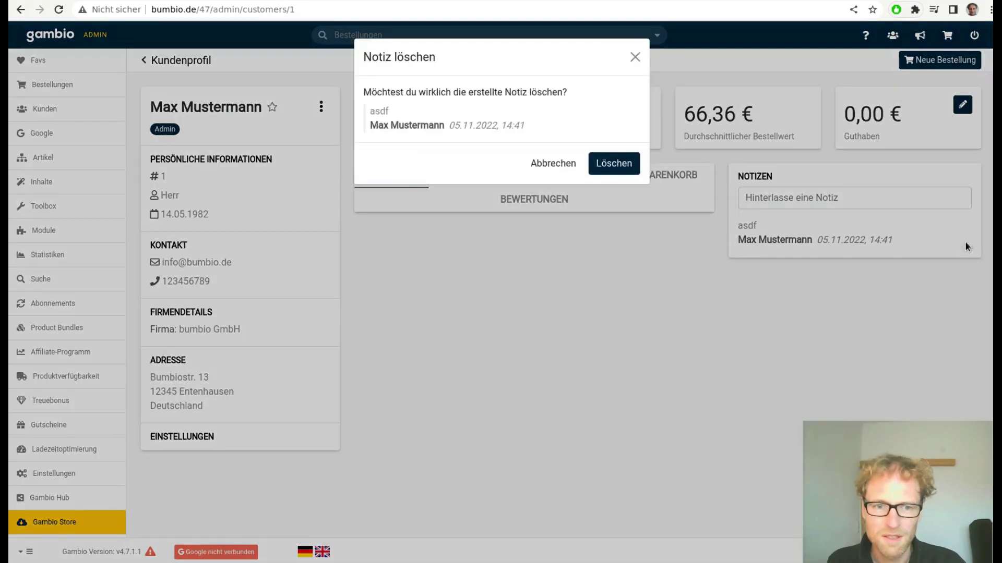
click(627, 161)
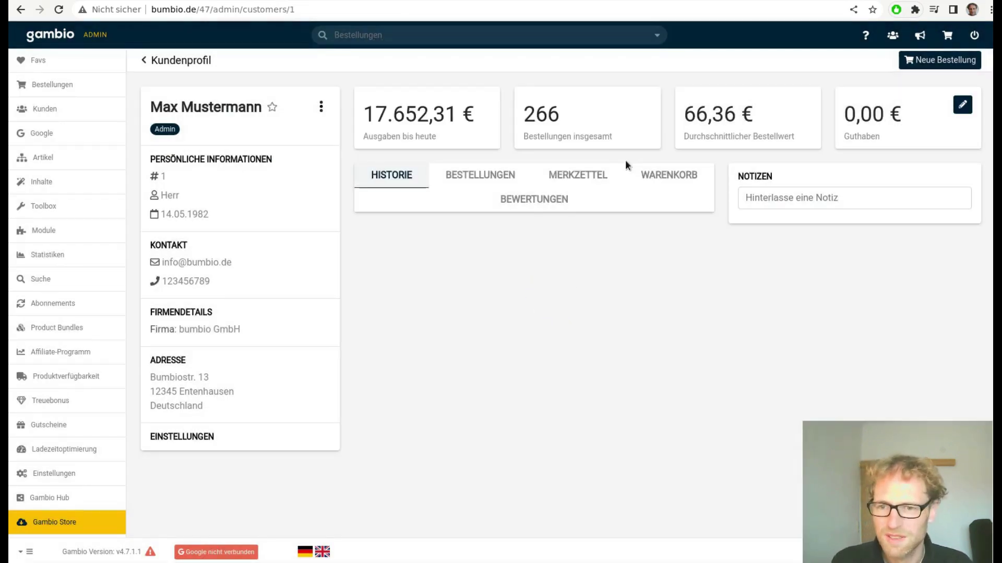
Examine the customer's orders, wish list, reviews and shopping cart in the profile, ending on the shopping cart.
click(487, 180)
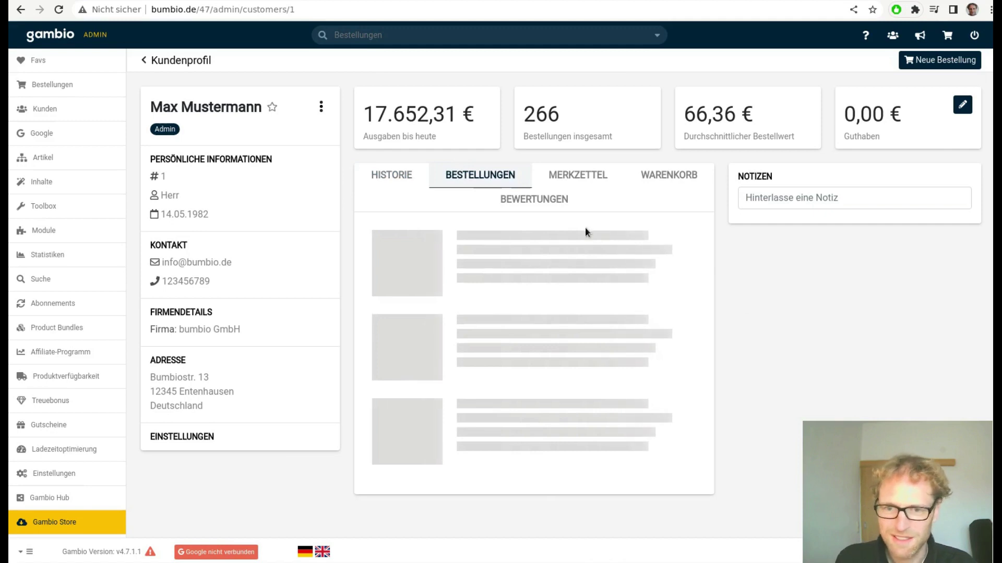
click(588, 182)
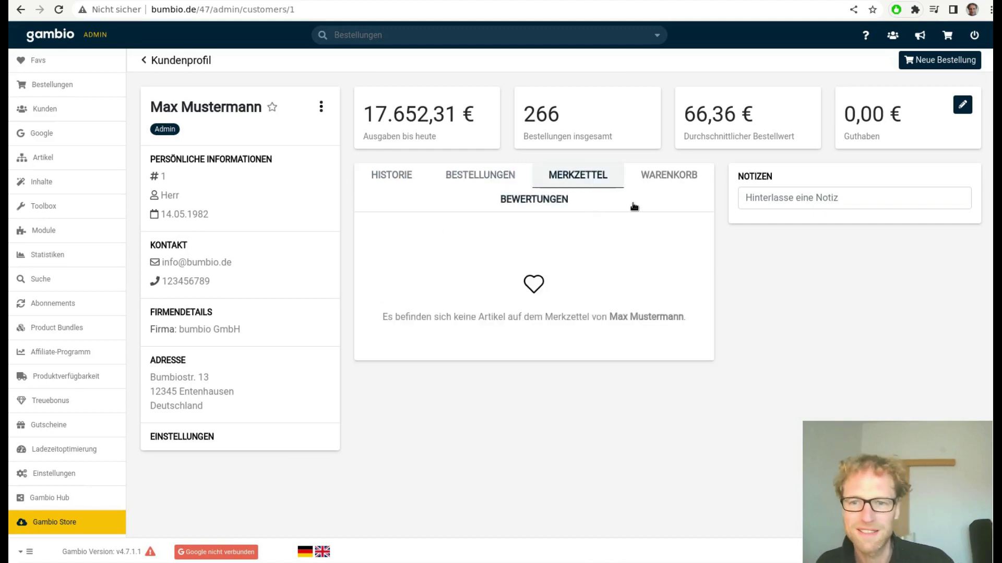
click(665, 180)
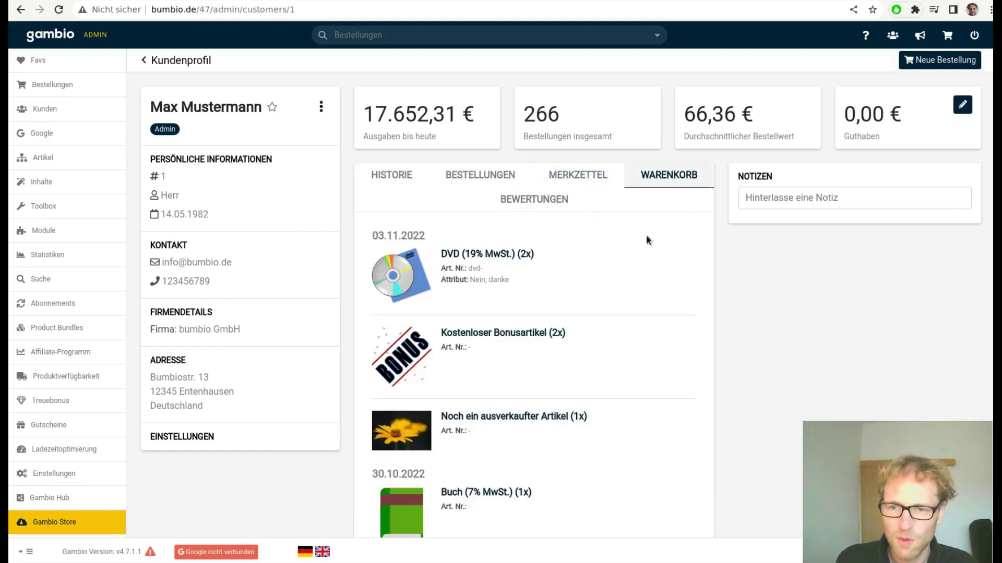
click(550, 203)
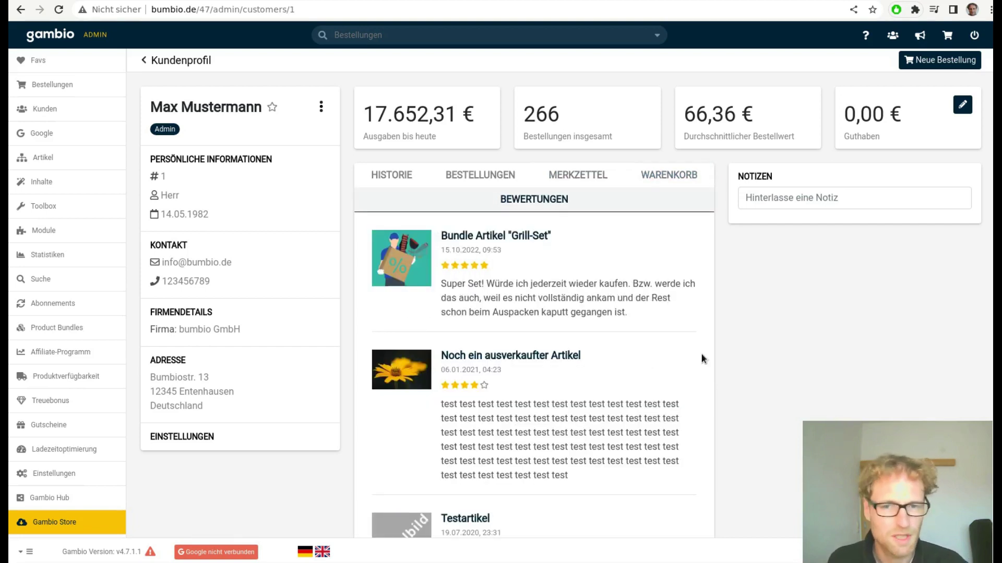
click(584, 176)
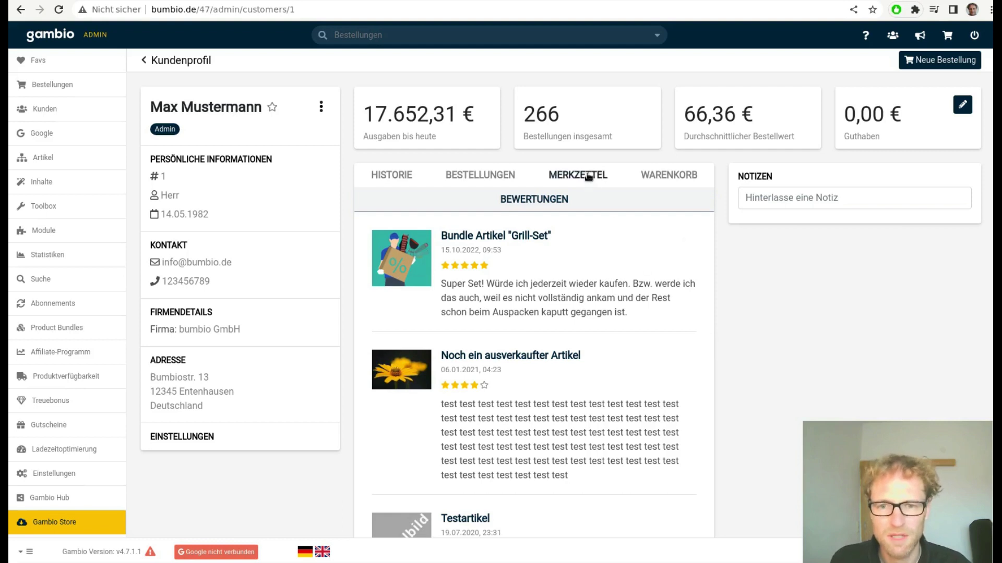
click(667, 180)
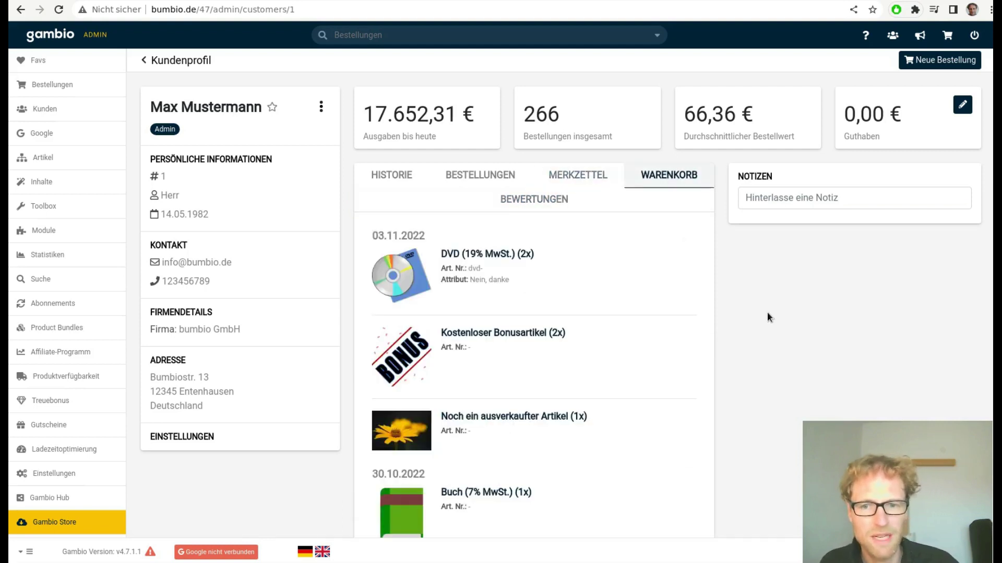
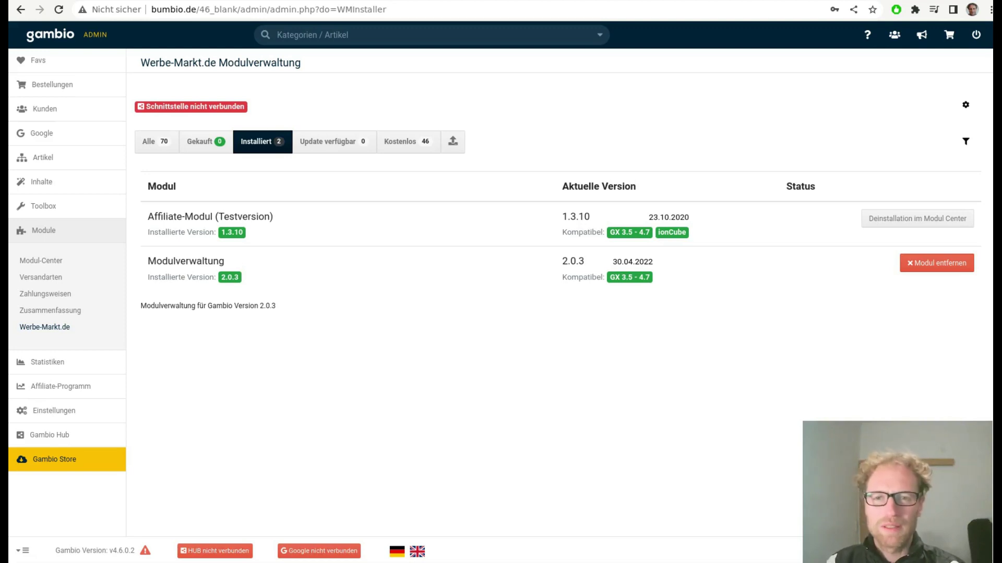
Highlight PHP 7.4 in the Werbe-Markt.de compatibility table for Gambio versions 4.1 – 4.6 and 4.7+.
key(ctrl+Tab)
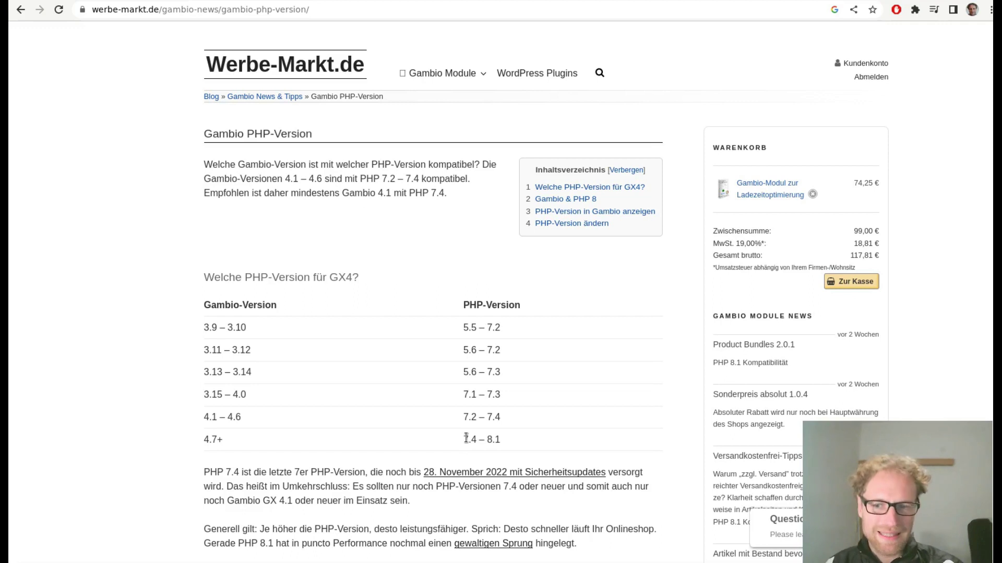
drag(508, 420, 488, 419)
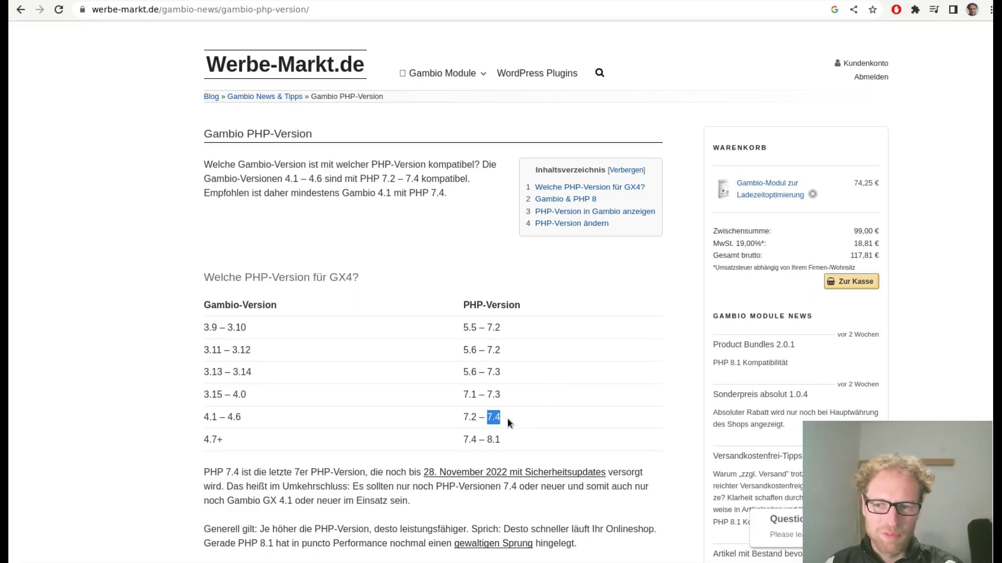
drag(462, 439, 479, 436)
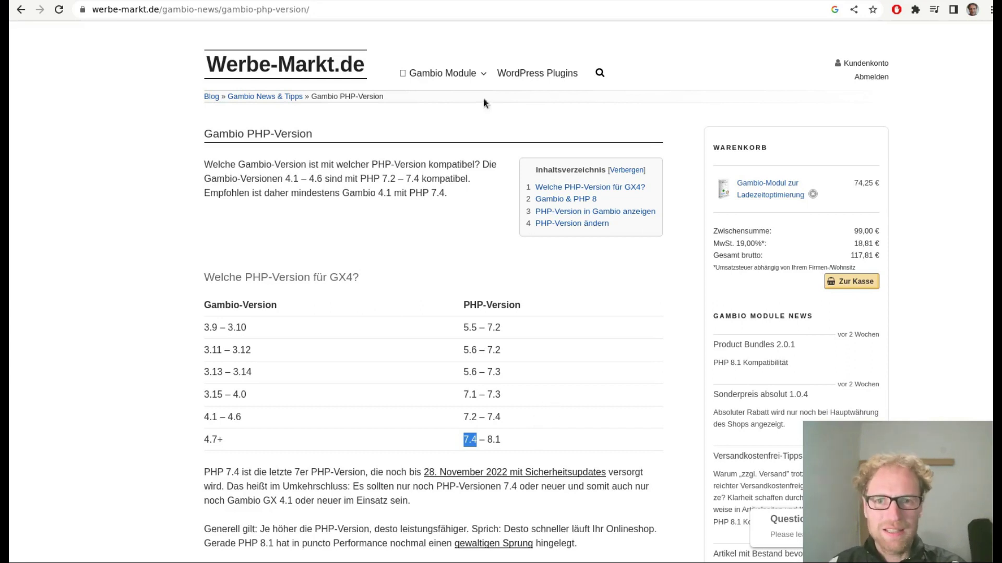
View the 4.6 shop's server information and highlight its PHP version line.
click(439, 1)
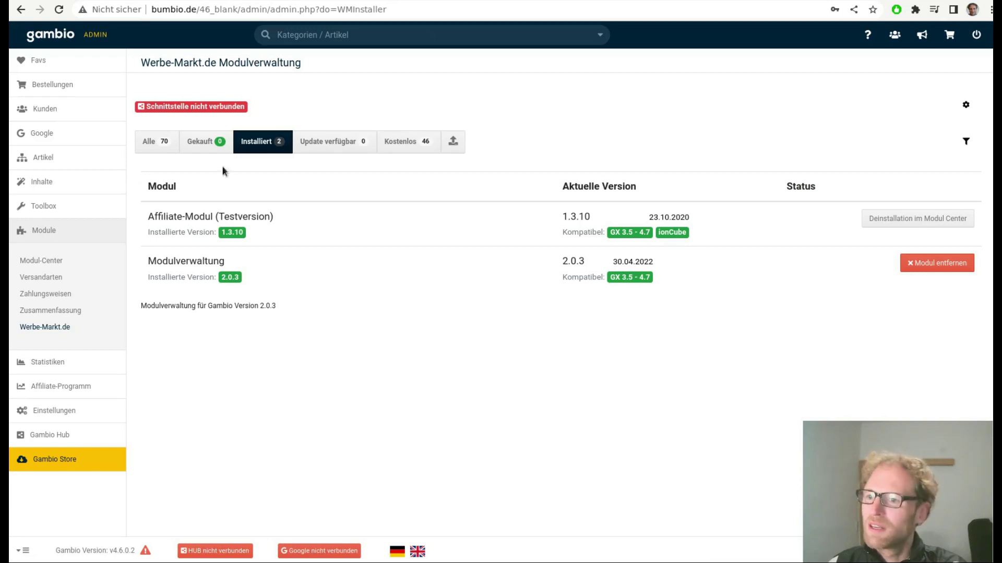
mouse_move(116, 192)
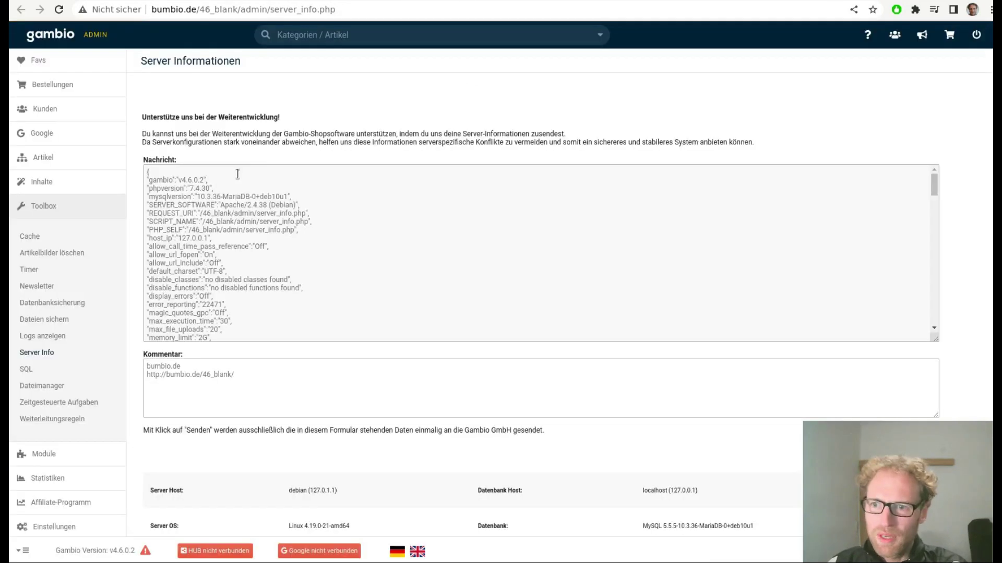
triple_click(158, 246)
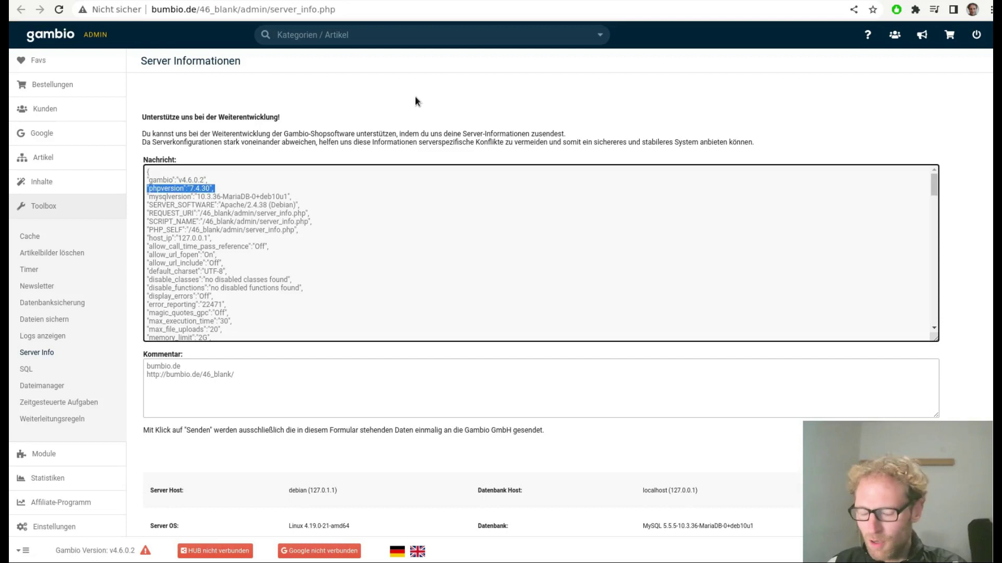
Highlight the "MariaDB 10.2" minimum requirement in the Gambio forum post about the 4.7 service pack.
key(ctrl+Tab)
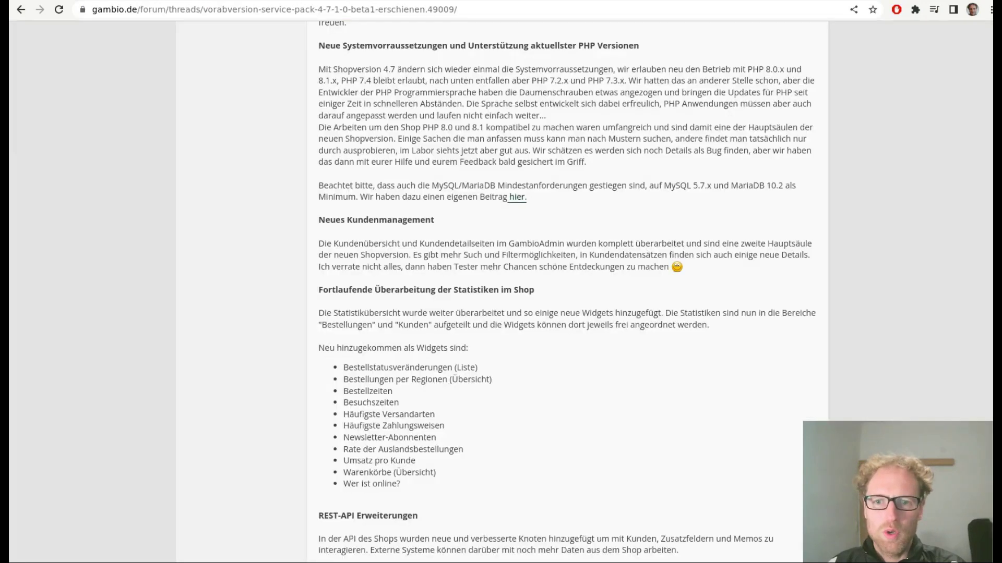
drag(663, 185, 783, 187)
click(733, 186)
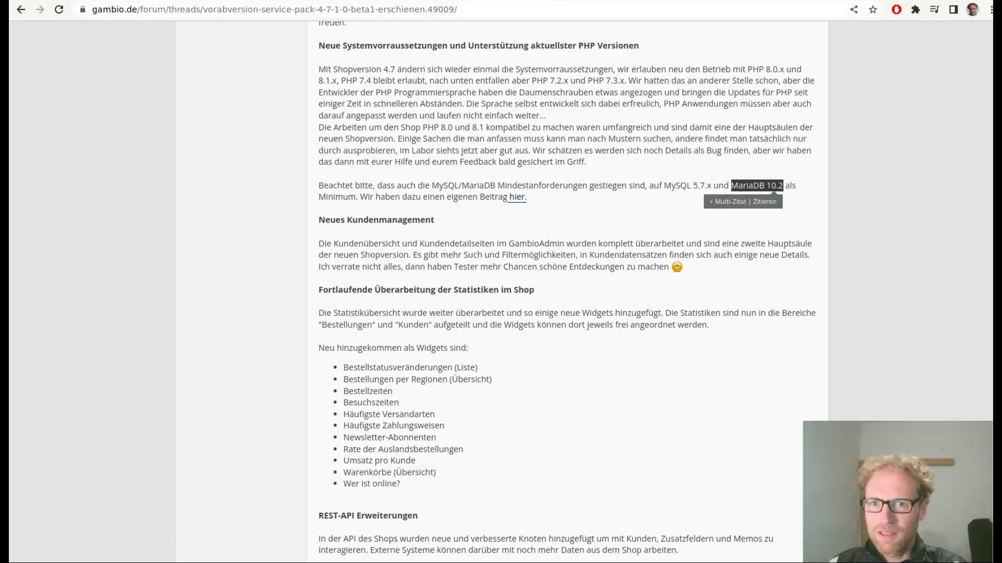
Search the 4.6 shop's server information for "mysql" and highlight the database version number.
click(583, 3)
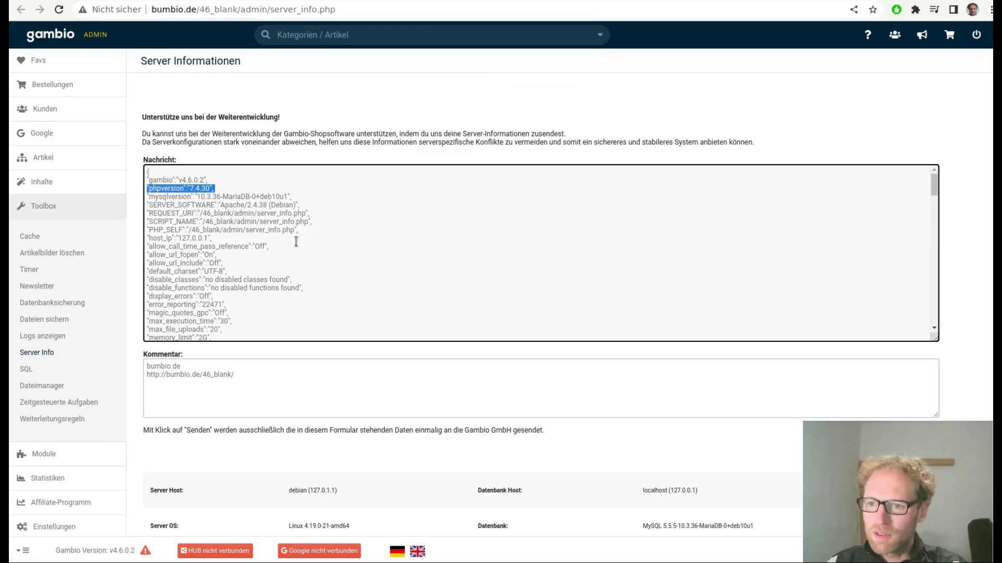
key(ctrl+f)
text(mysql)
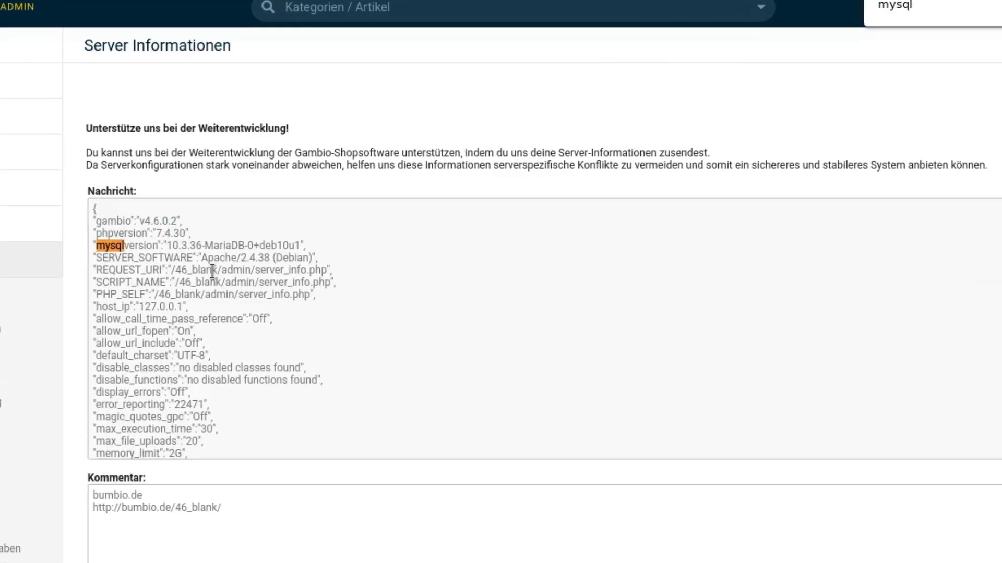
click(169, 248)
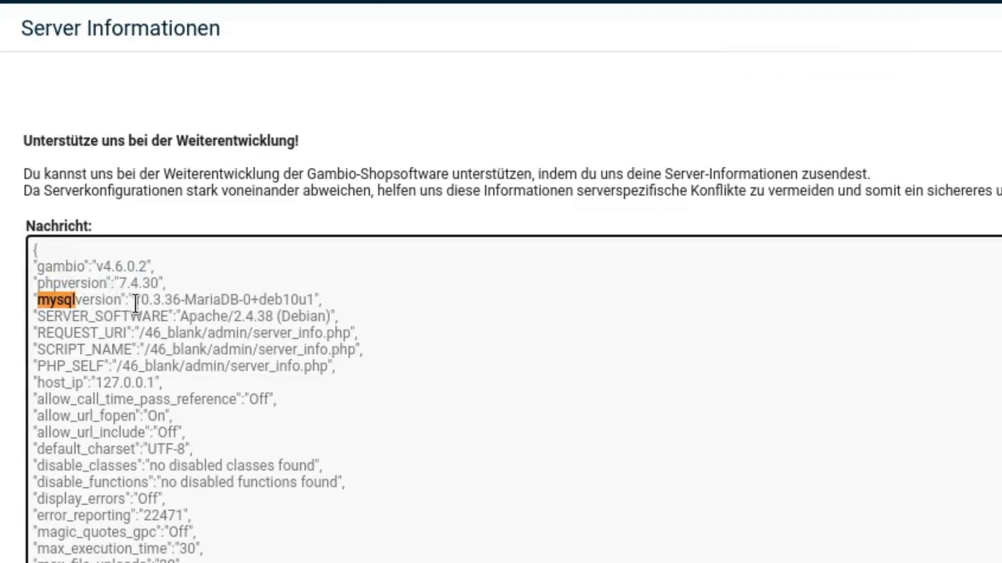
drag(136, 302, 165, 303)
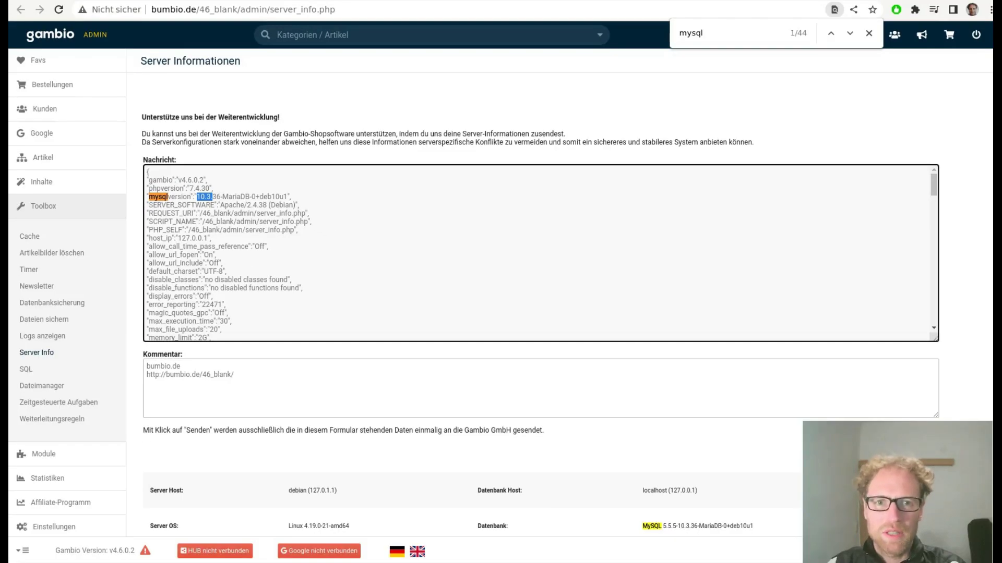
Highlight the required shop version v4.6 in the Gambio customer portal and download Service Pack v4.7.1.2.
key(ctrl+Tab)
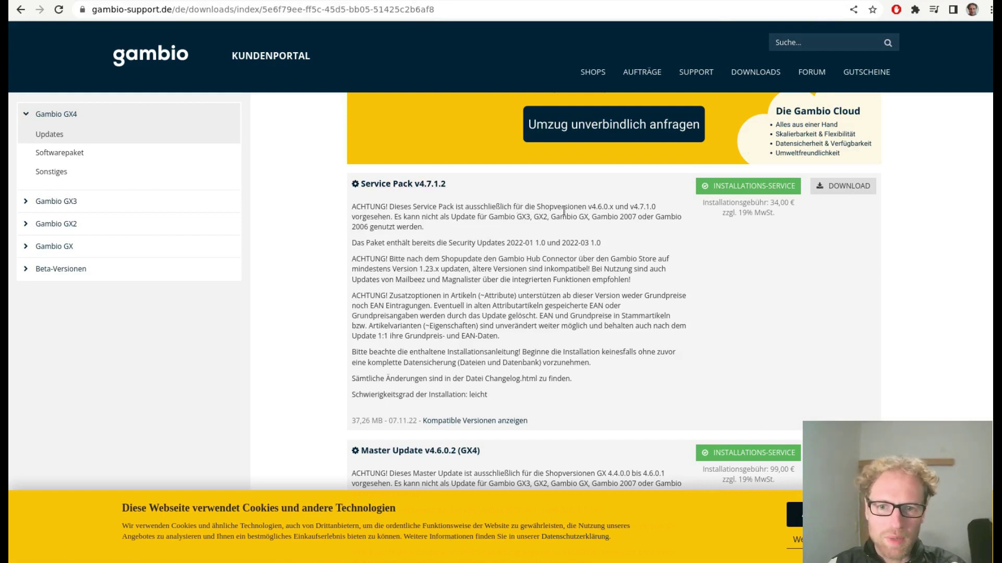
drag(589, 206, 604, 206)
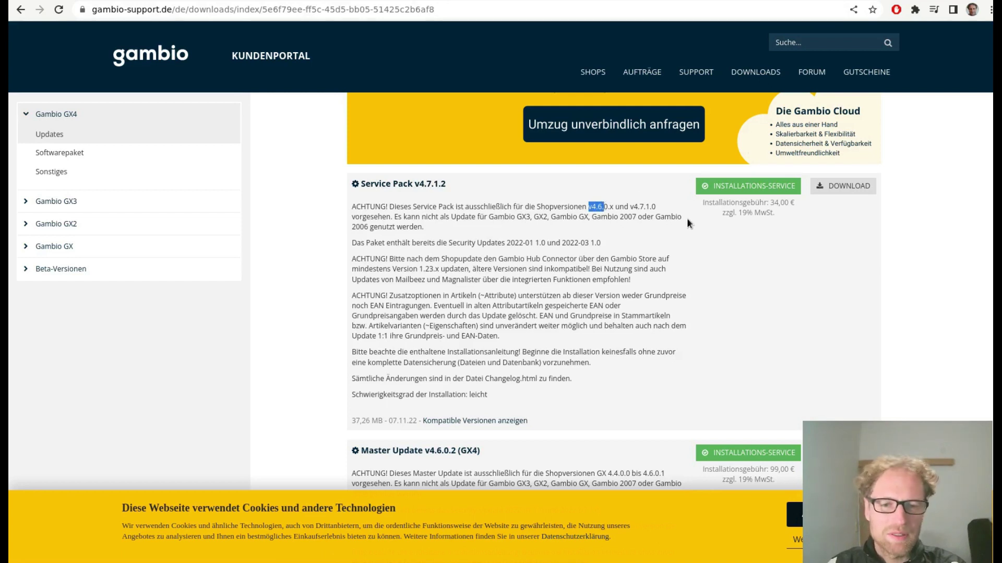
click(843, 186)
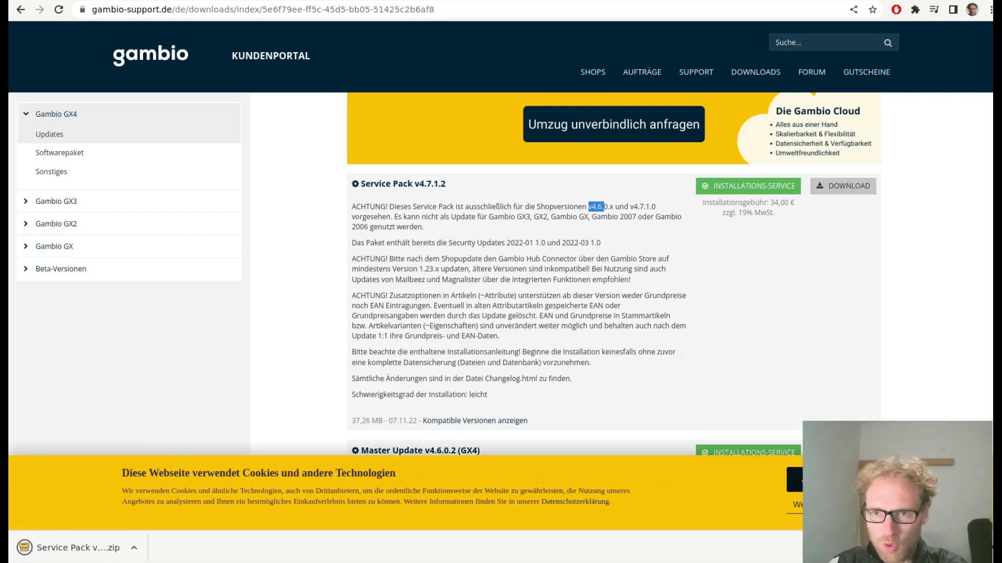
Check the compatible Gambio versions of the installed modules in the 4.6 shop's Werbe-Markt.de Modulverwaltung.
key(ctrl+Tab)
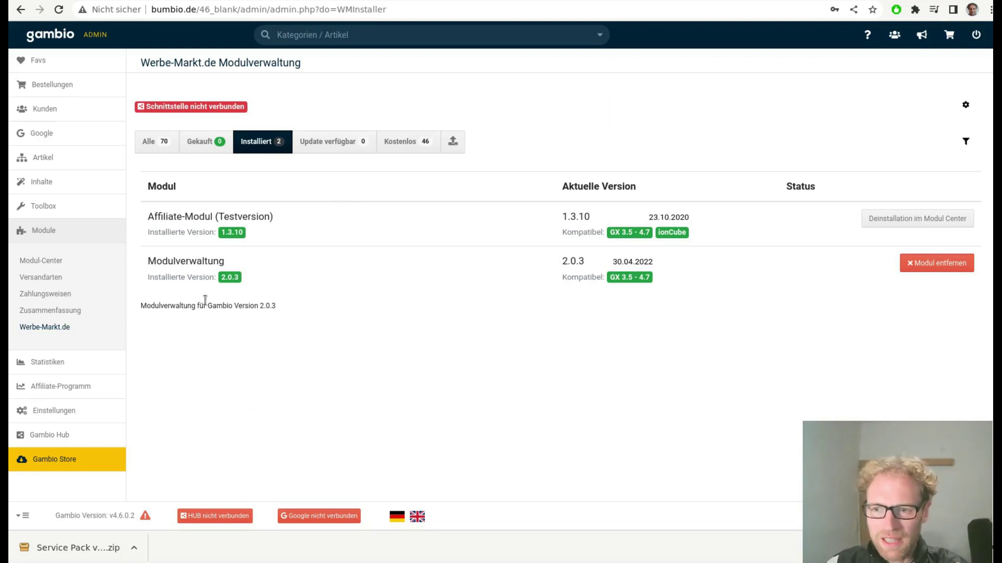
mouse_move(204, 276)
mouse_move(354, 225)
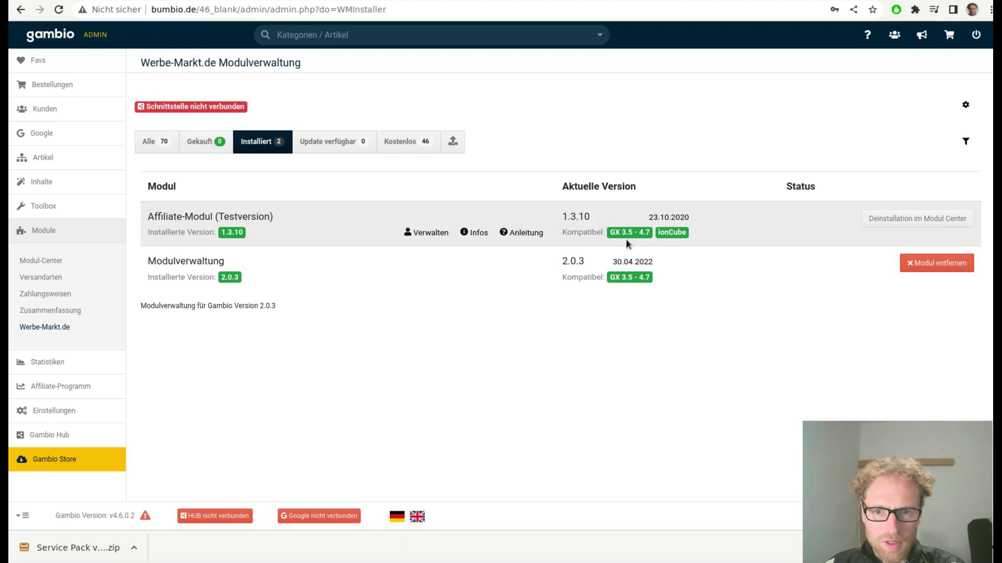
drag(649, 234, 631, 233)
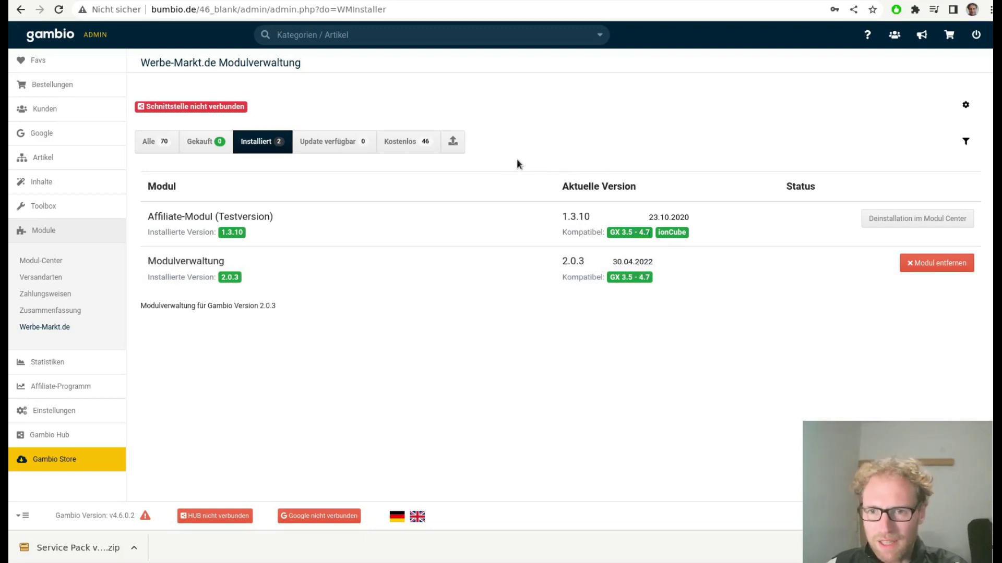
Upload "Service Pack v4.7.1.2.zip" from the tmp folder as a Gambio update in the Modulverwaltung.
click(454, 144)
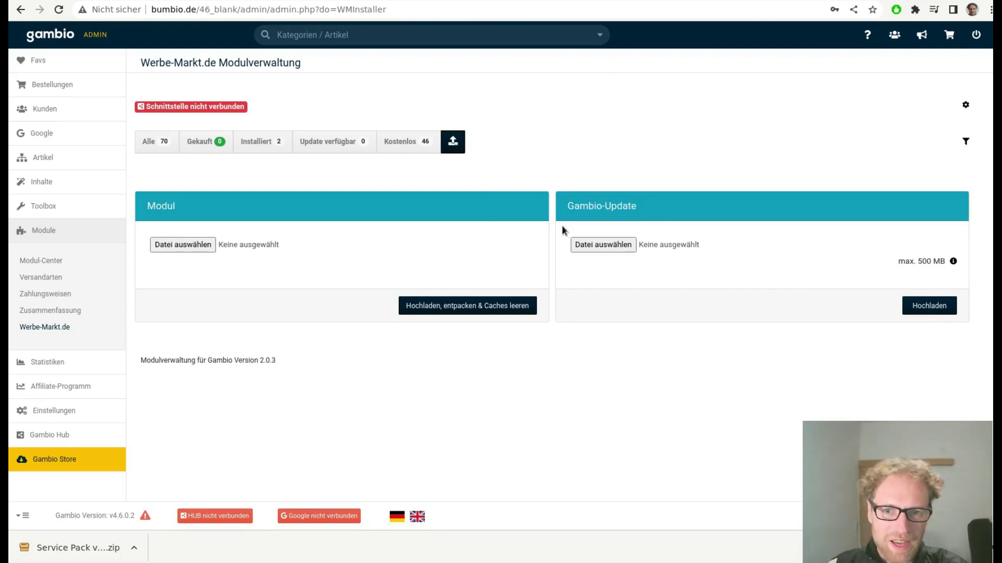
click(622, 247)
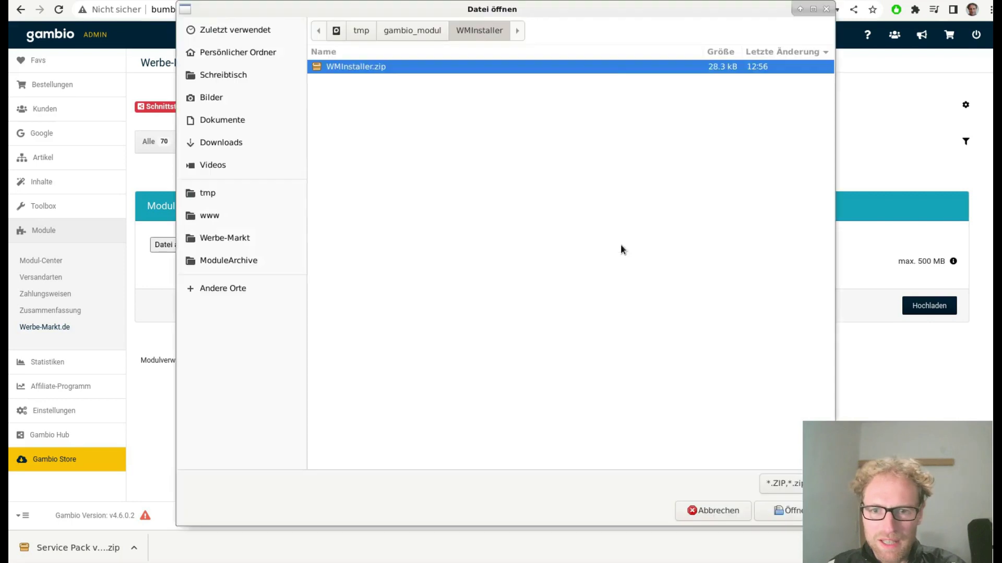
click(243, 194)
double_click(385, 311)
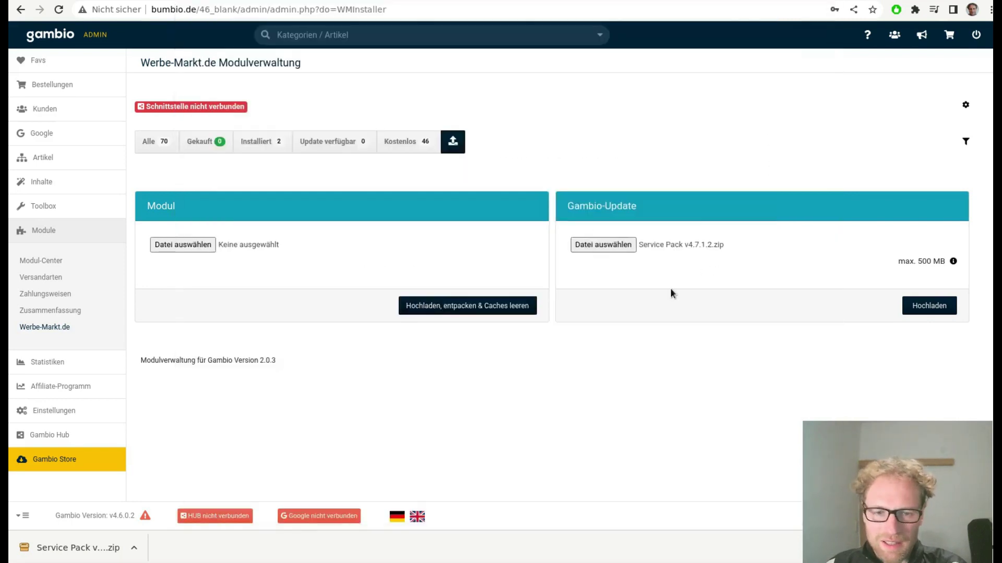
click(928, 307)
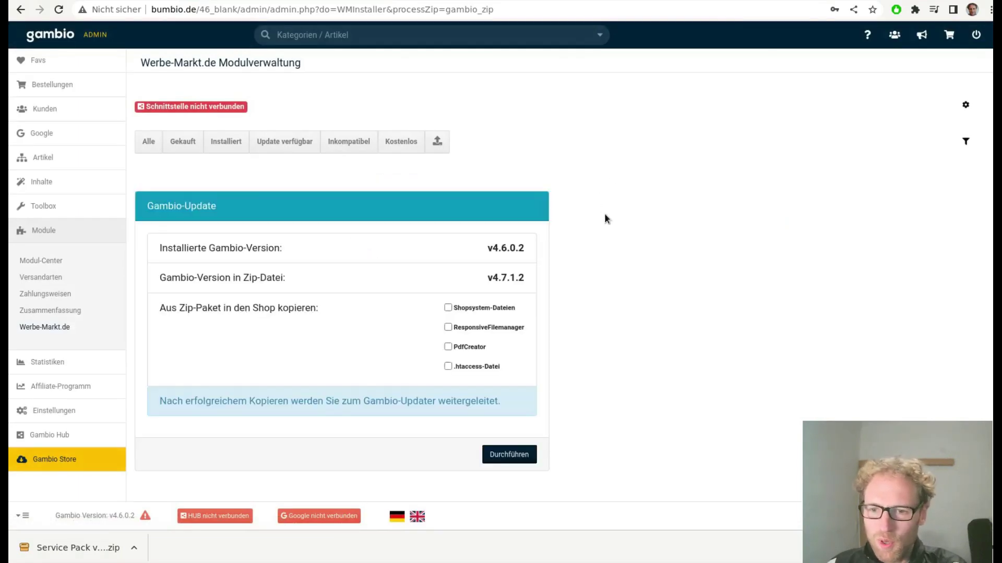
Copy the Shopsystem-Dateien, ResponsiveFilemanager, PdfCreator and .htaccess-Datei from the zip package into the shop.
click(470, 346)
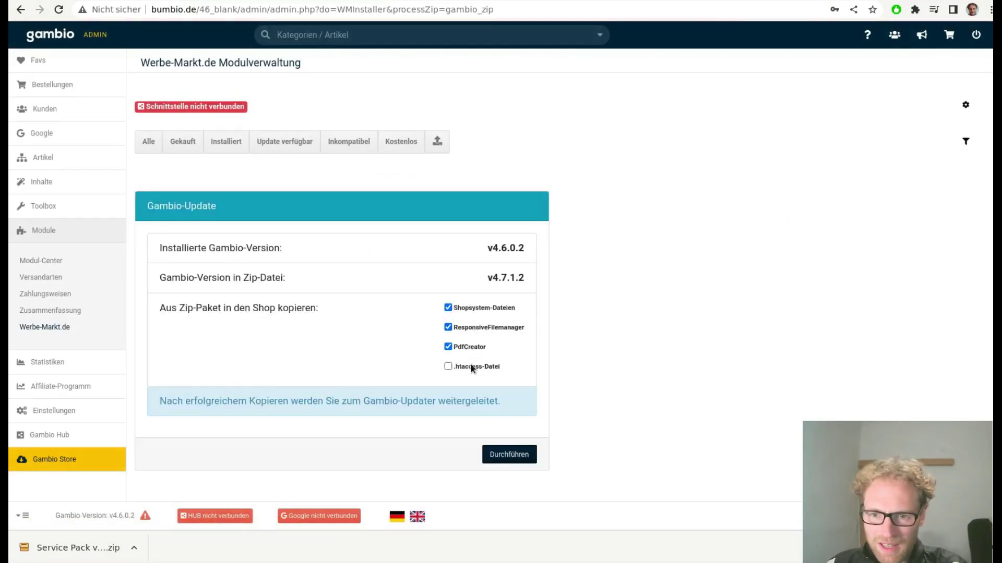
click(471, 365)
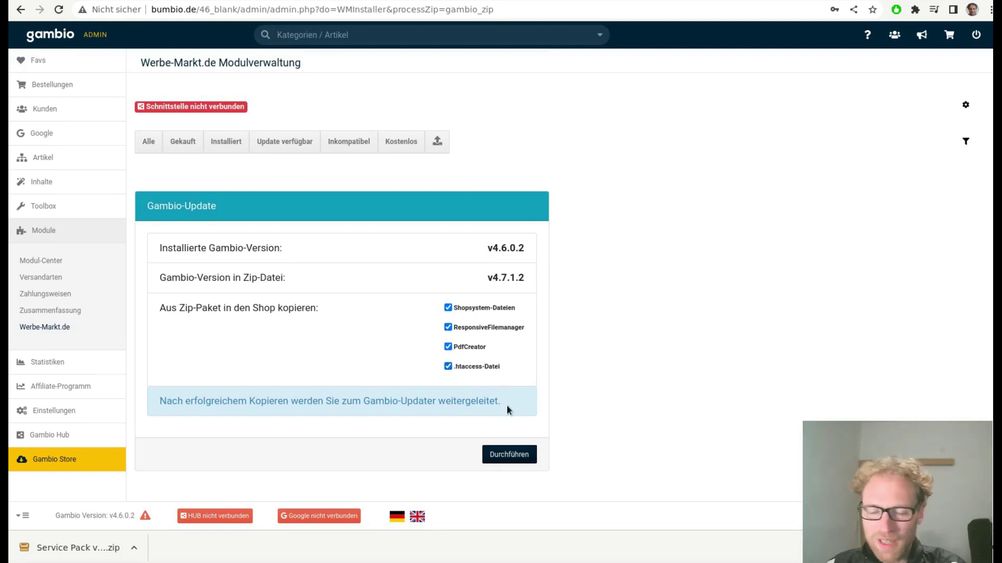
click(514, 457)
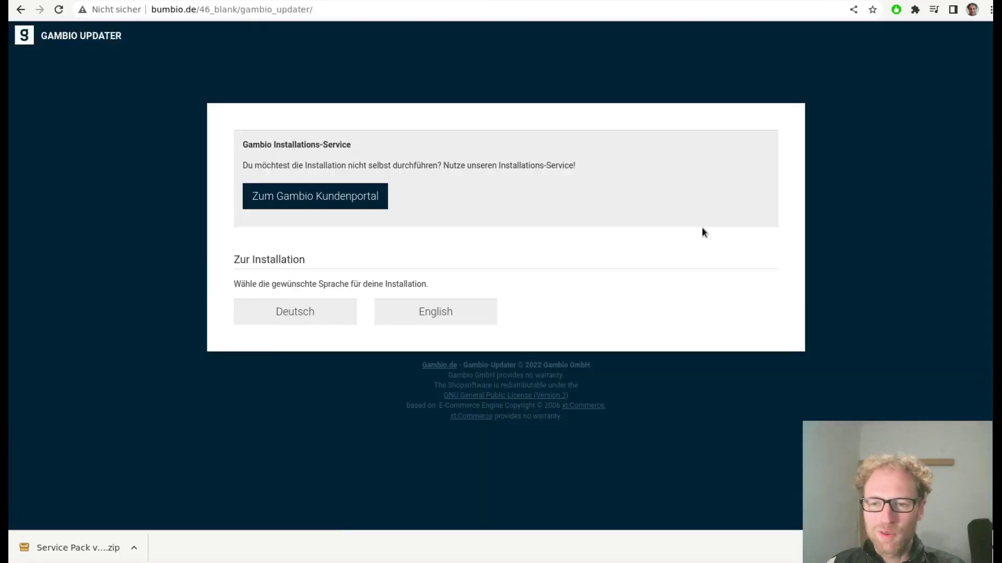
Start the Gambio Updater in German and proceed through its login to the system requirements check.
click(291, 313)
click(329, 283)
click(337, 315)
click(274, 348)
click(313, 334)
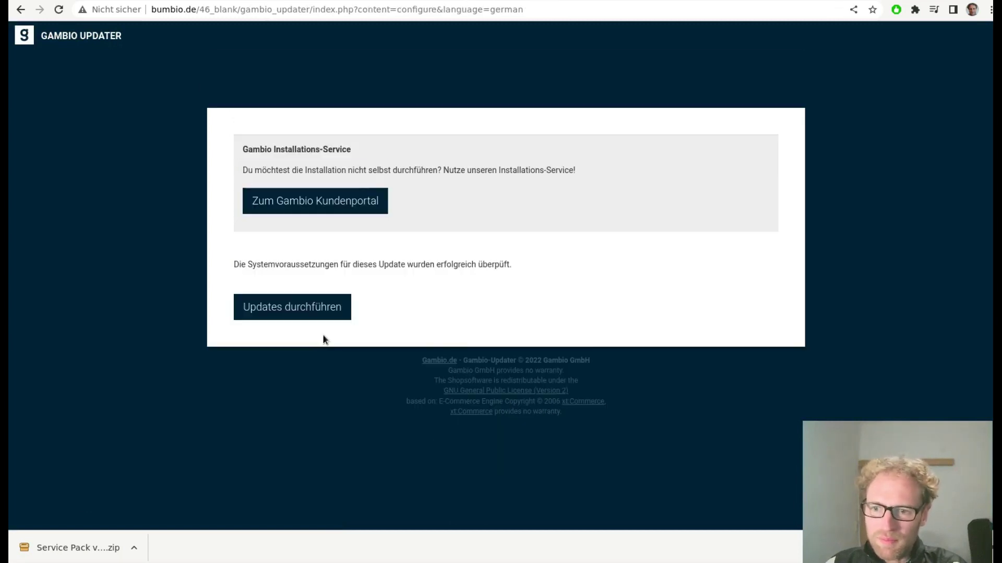
Run the shop updates and continue past the deletion of obsolete files to complete the installation.
click(315, 320)
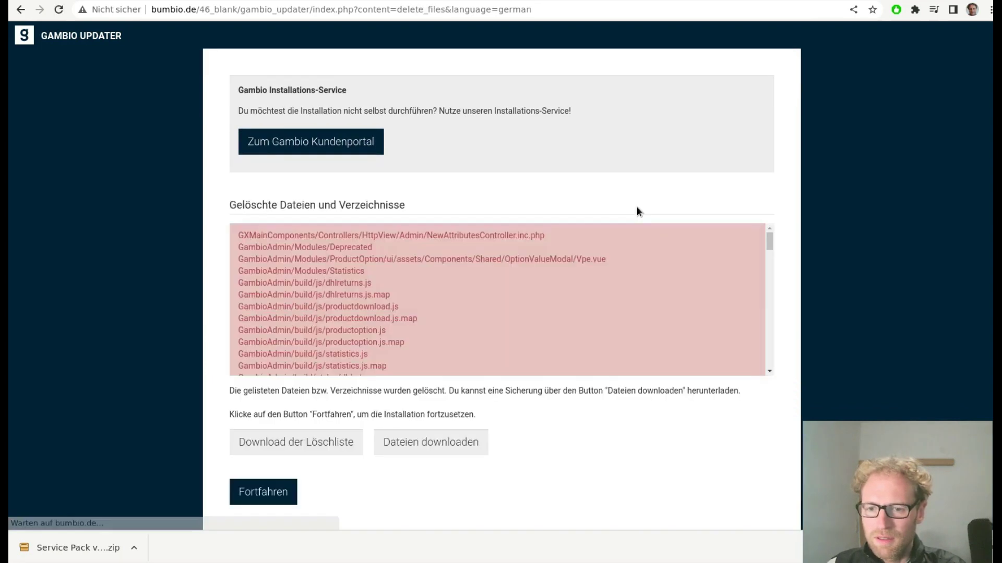
click(282, 492)
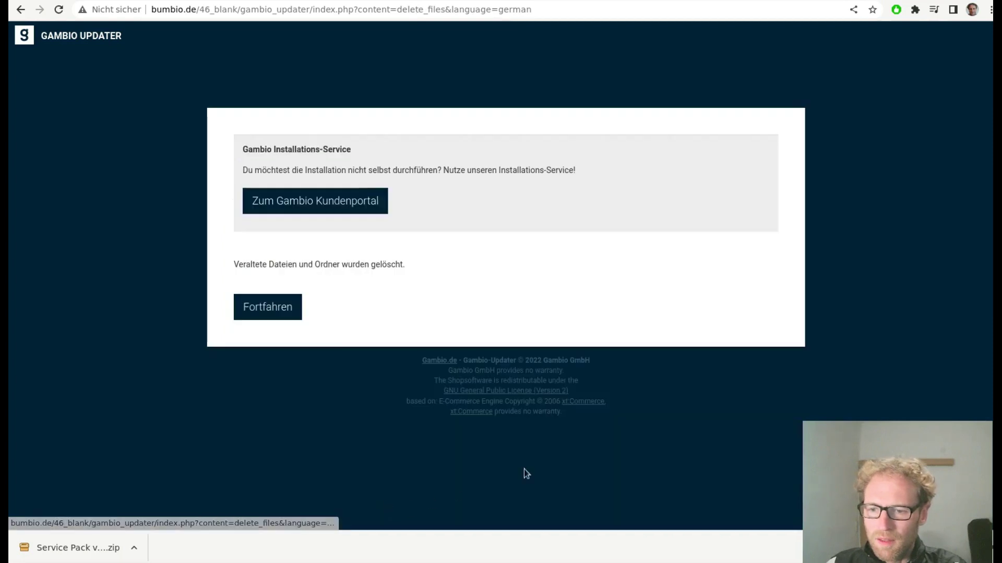
click(235, 311)
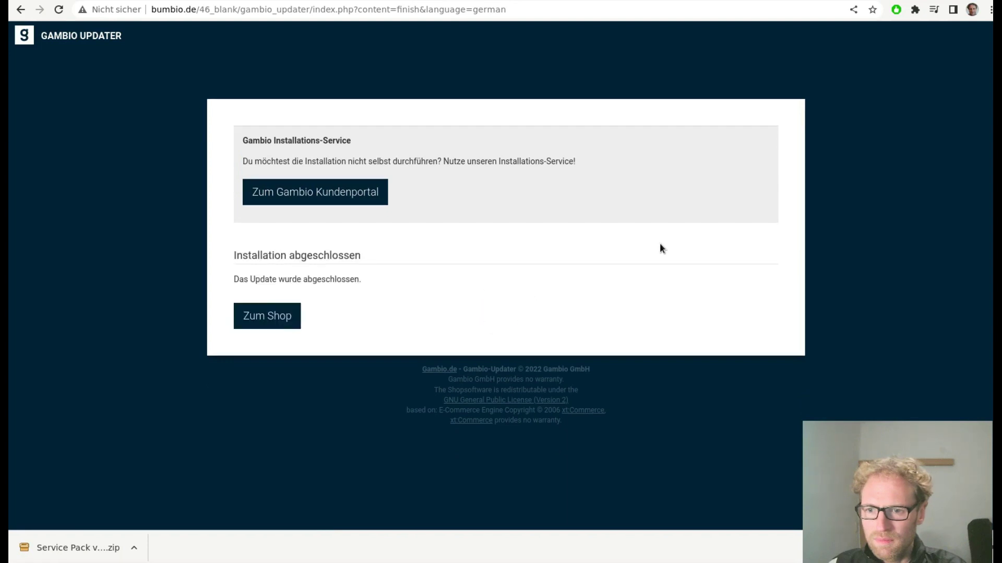
Go from the updater to the shop's admin area and open the Werbe-Markt.de Modulverwaltung.
click(285, 320)
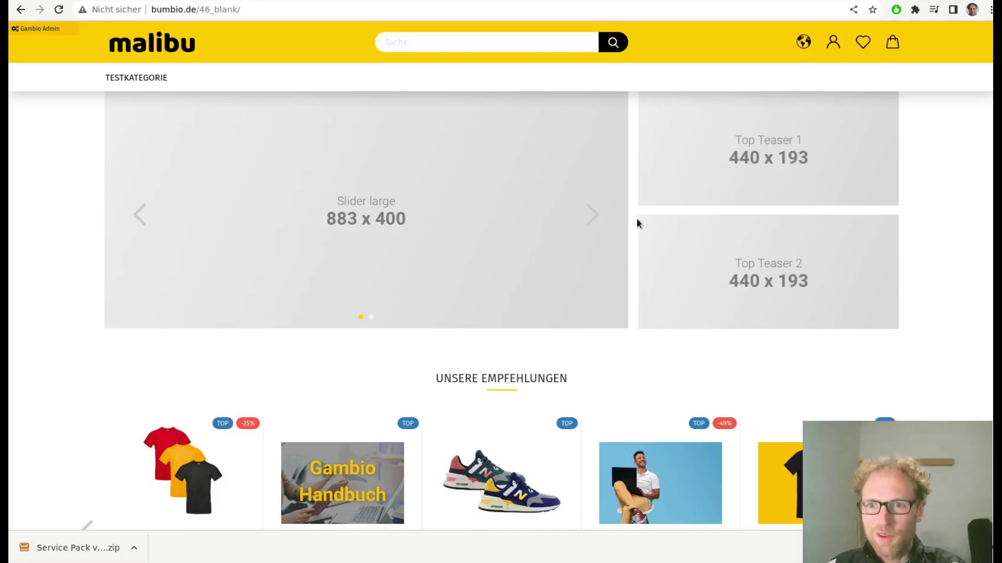
click(151, 52)
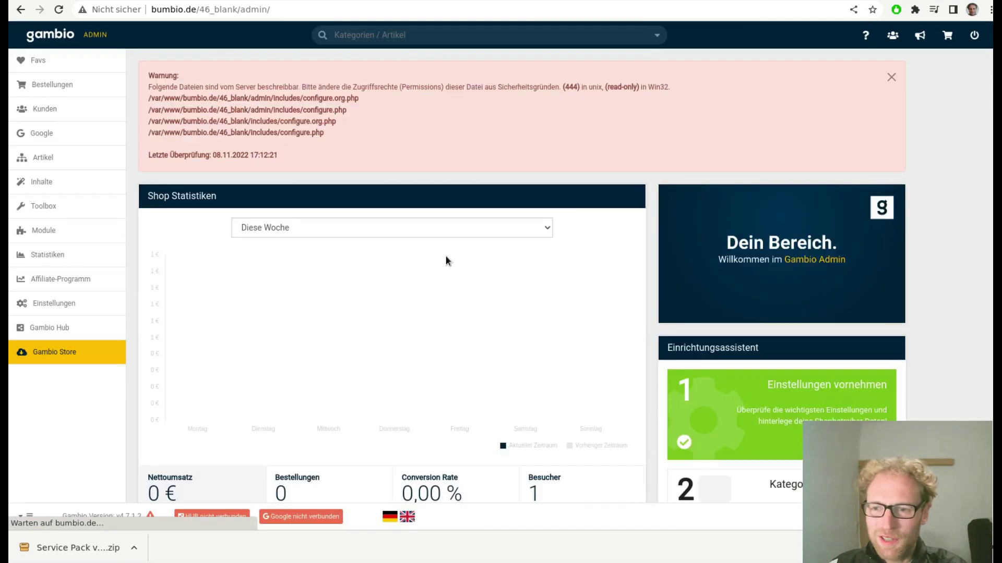
mouse_move(73, 230)
click(160, 294)
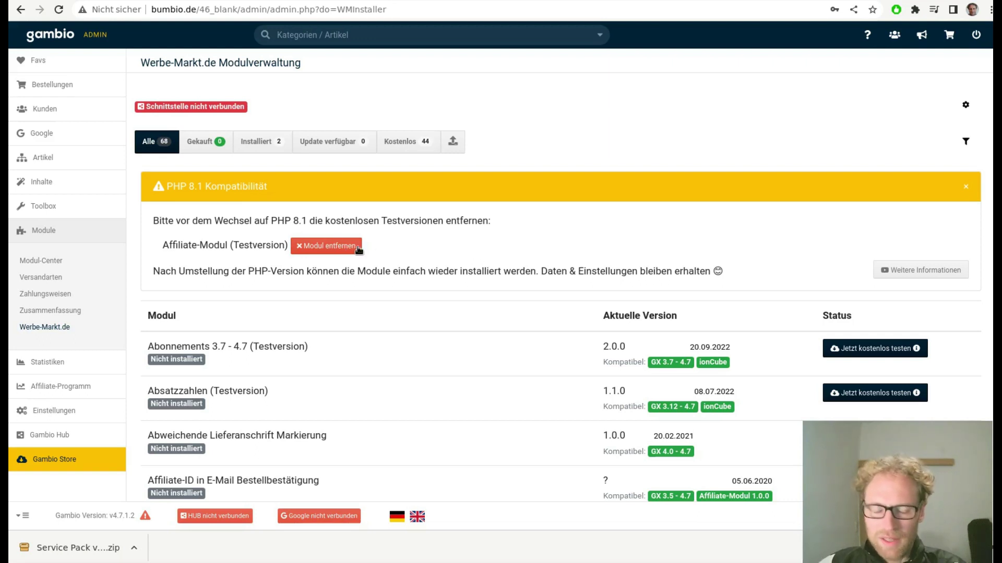
Filter the modules to the free ones and look through their installation status and compatibility.
click(408, 150)
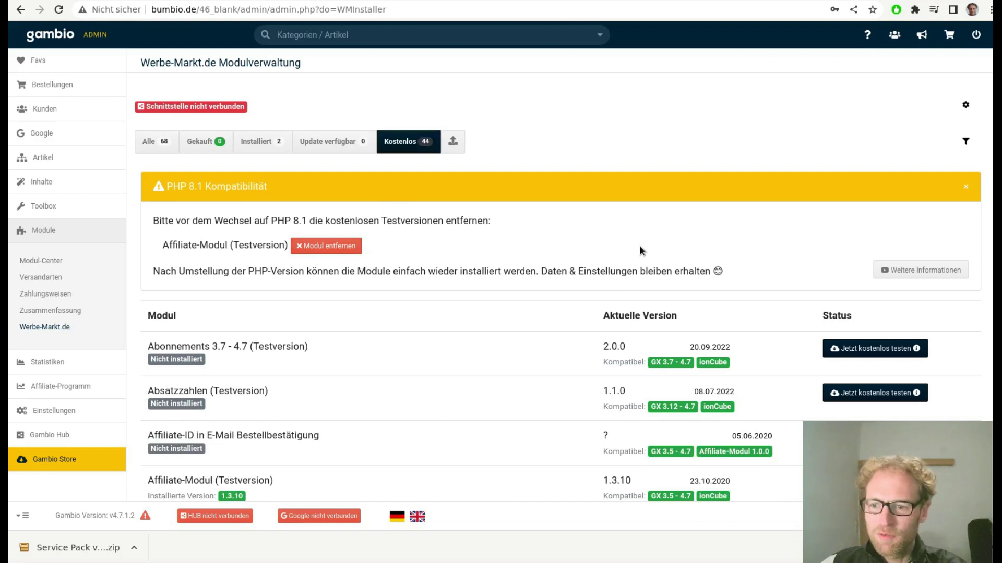
scroll(640, 246, down, 2)
scroll(643, 246, down, 4)
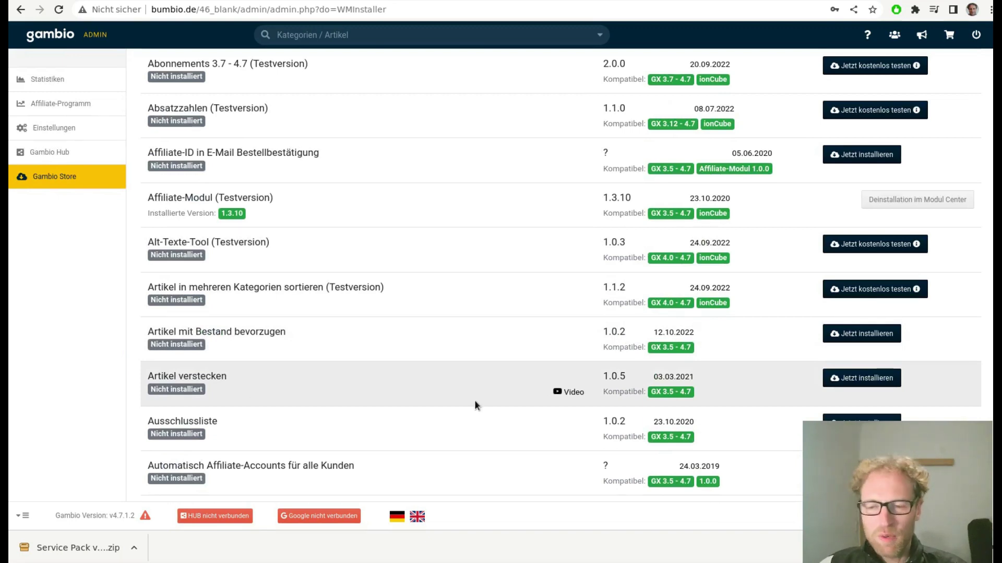
Filter the module list to the installed modules and remove the Affiliate-Modul (Testversion).
scroll(474, 402, up, 6)
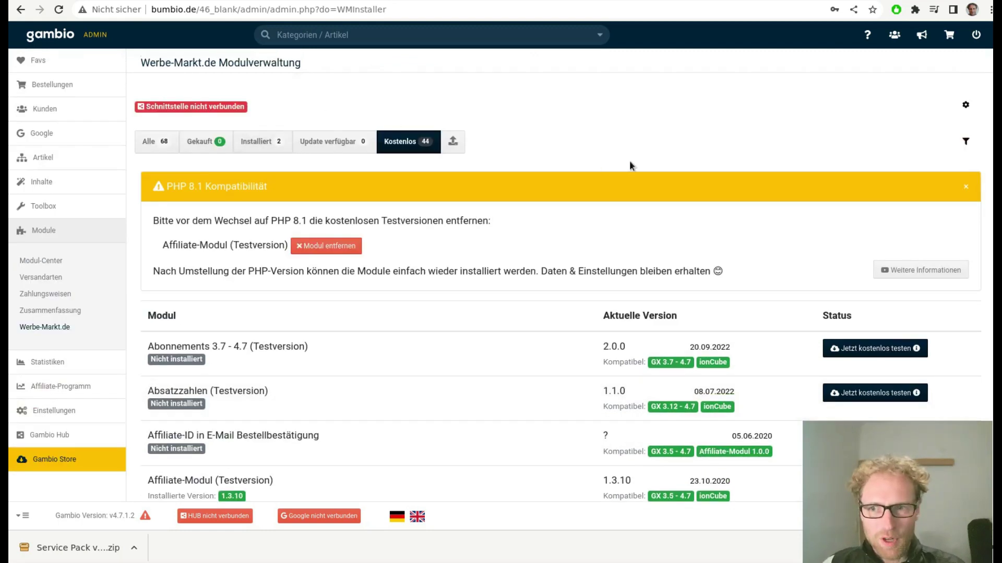
click(265, 143)
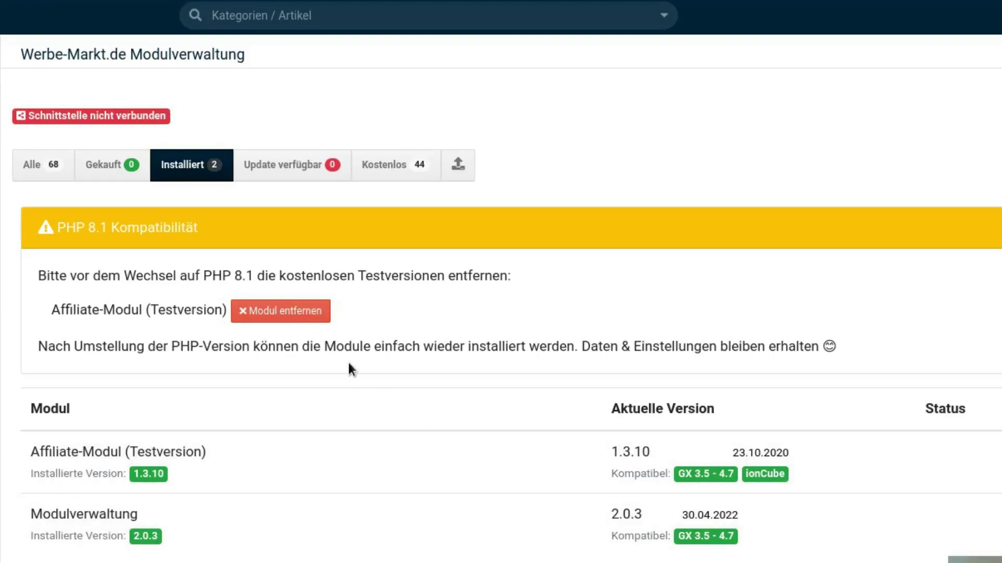
click(317, 313)
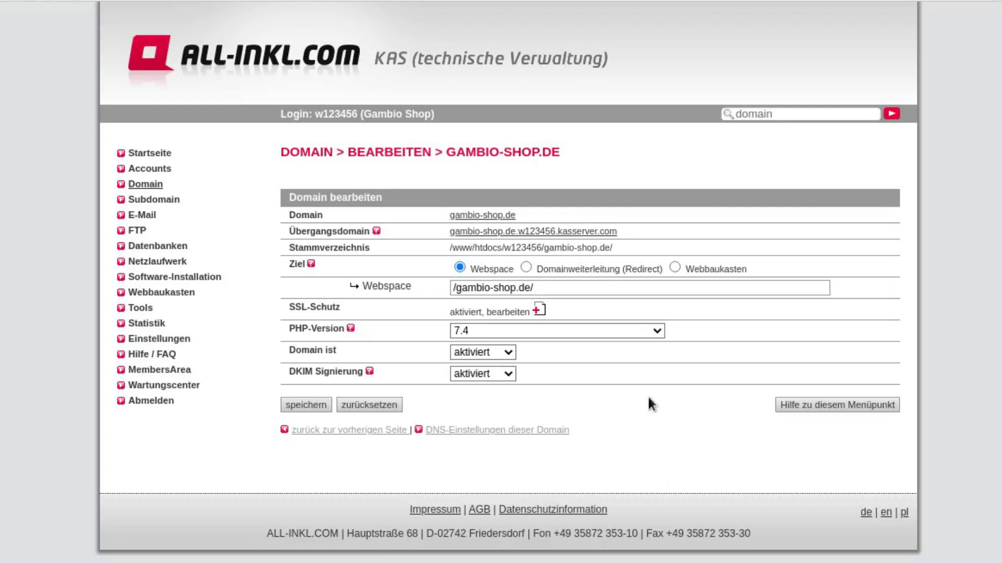
Select PHP 8.1 for gambio-shop.de in the ALL-INKL KAS, 8.1.11 in the ESTUGO panel and PHP 8.1.10 in KeyHelp.
click(655, 333)
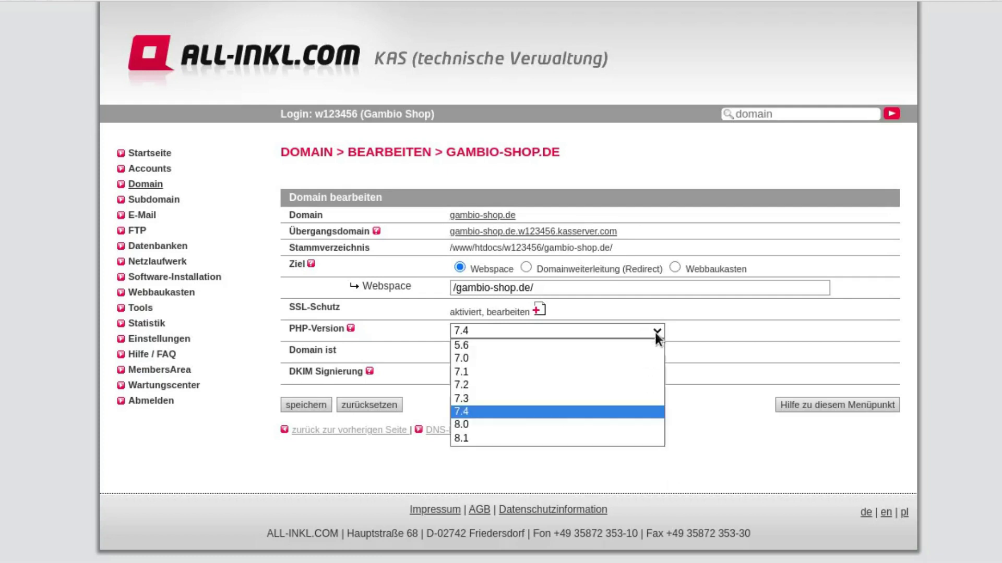
click(483, 437)
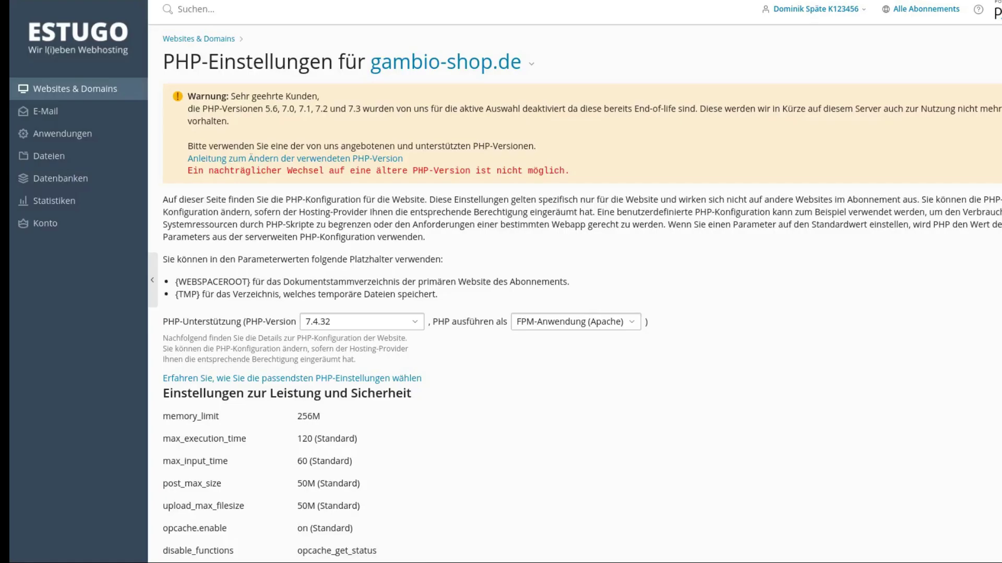
click(412, 321)
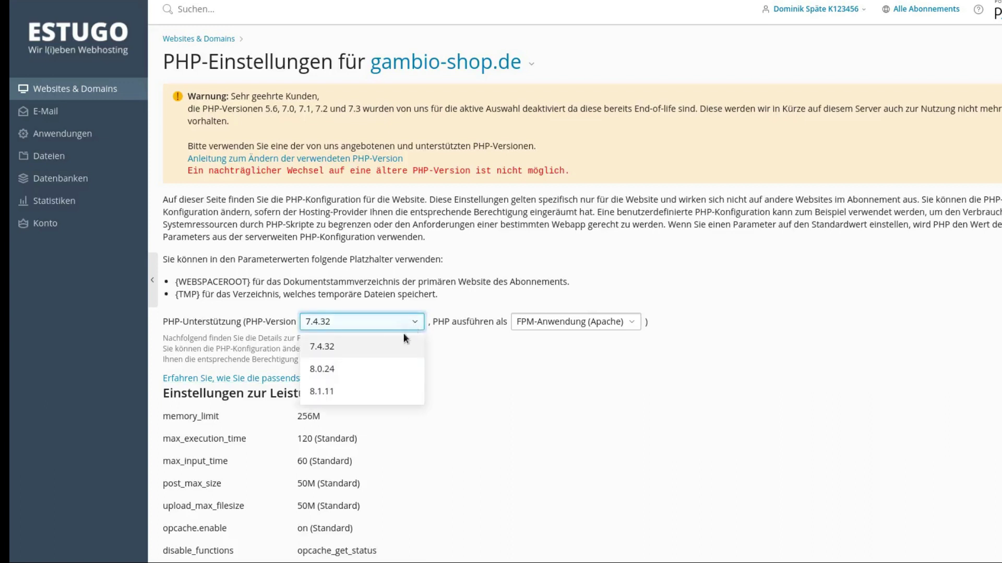
click(329, 392)
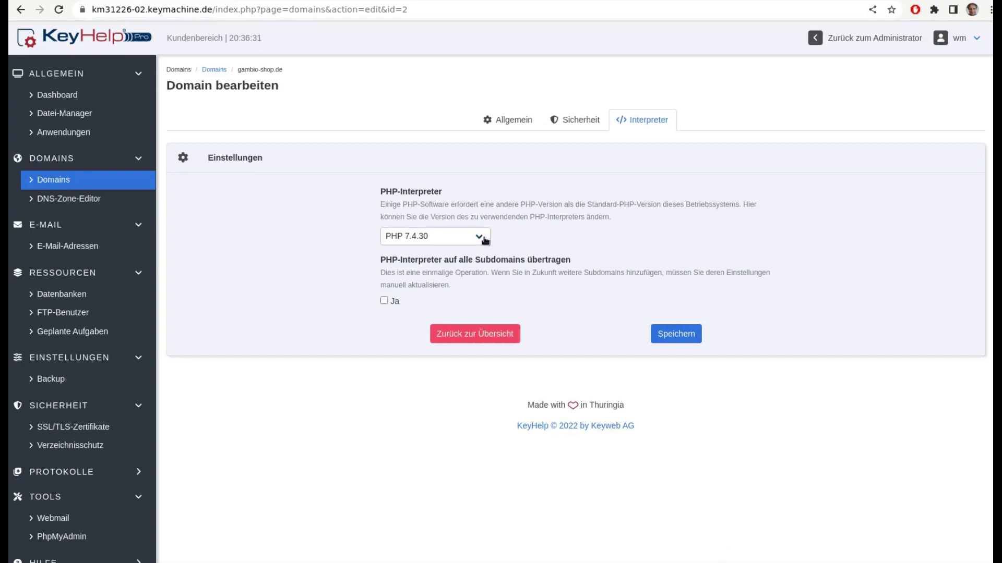
click(478, 238)
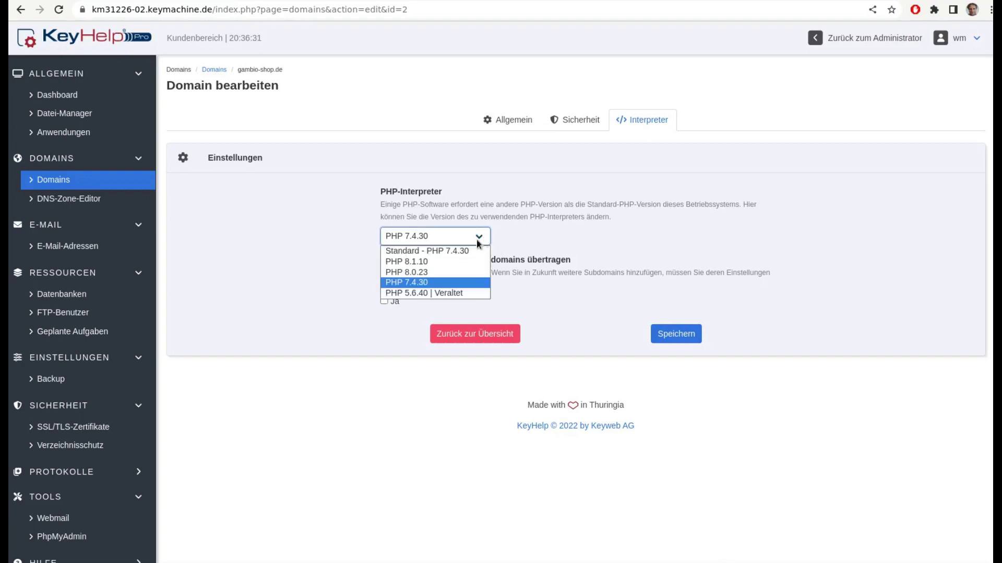
click(437, 261)
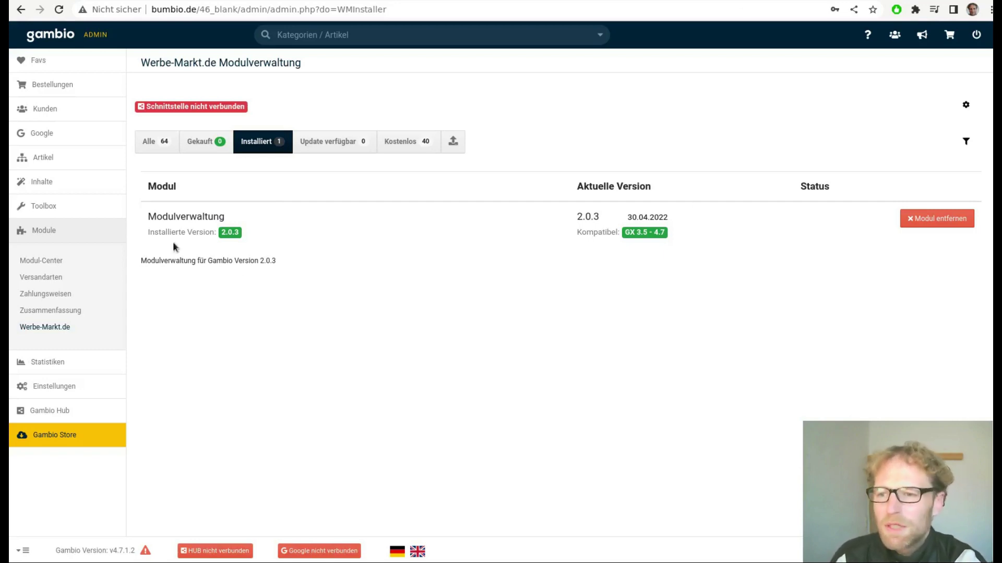
Check the PHP version in the shop's server information, then open the storefront.
mouse_move(50, 207)
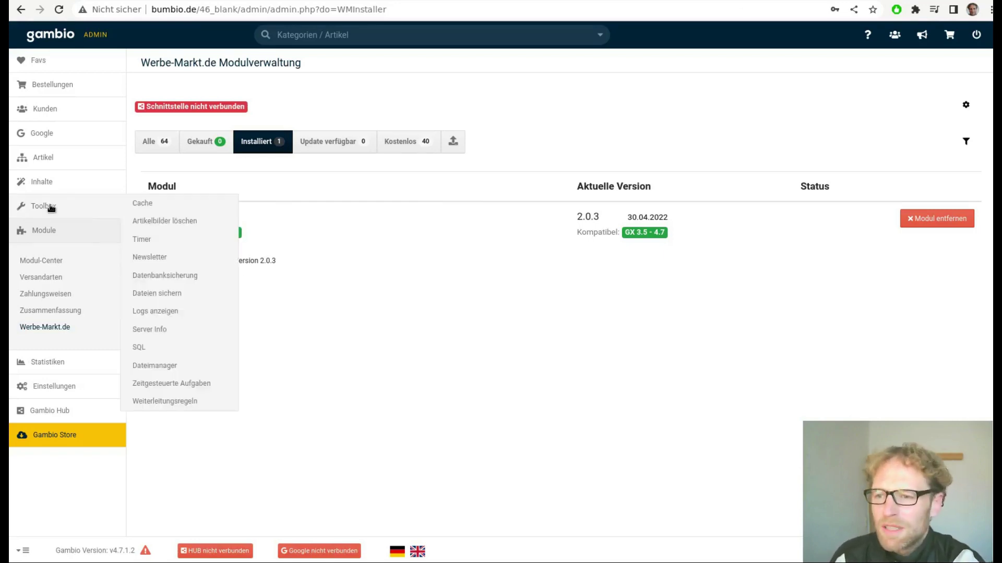
click(159, 331)
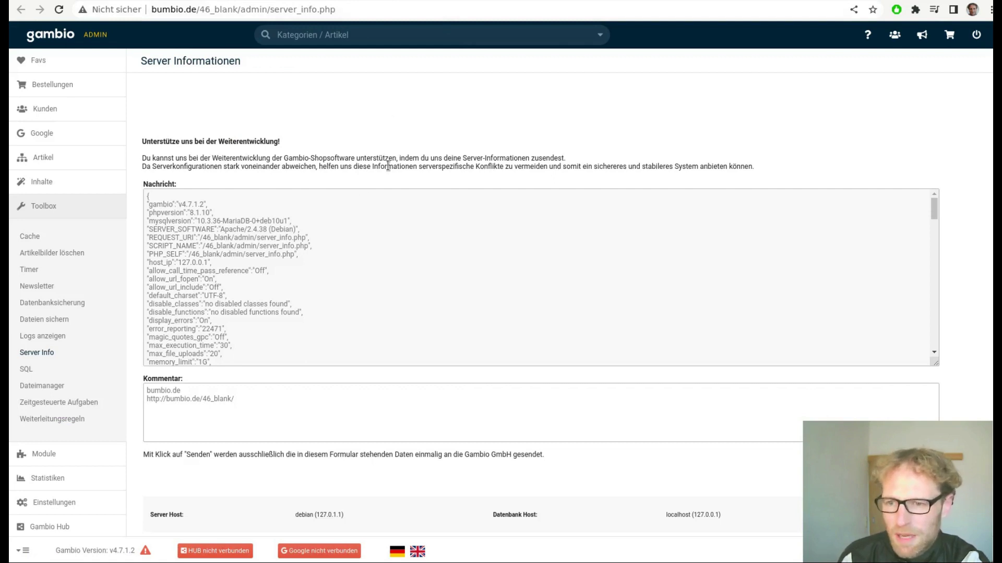
triple_click(203, 214)
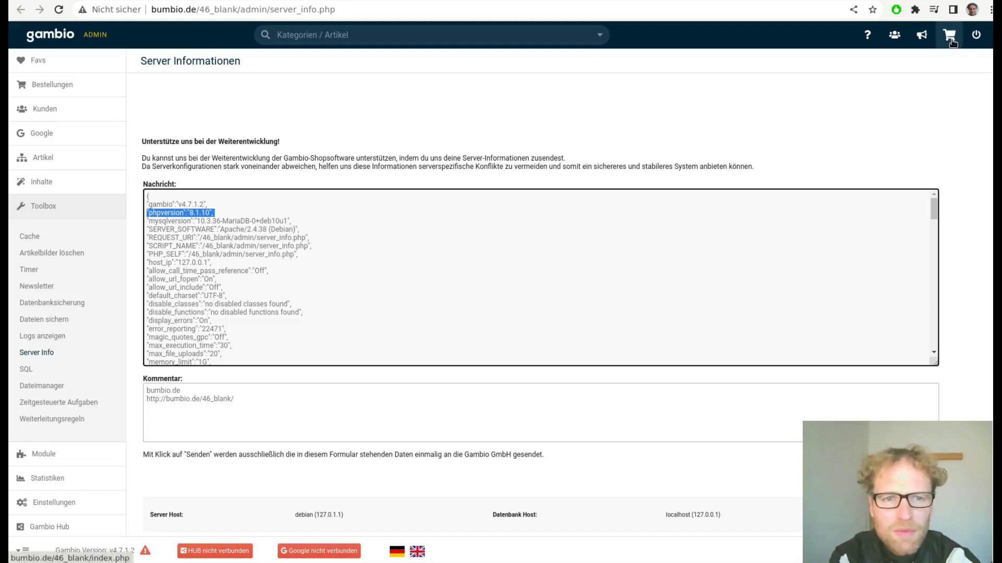
click(950, 37)
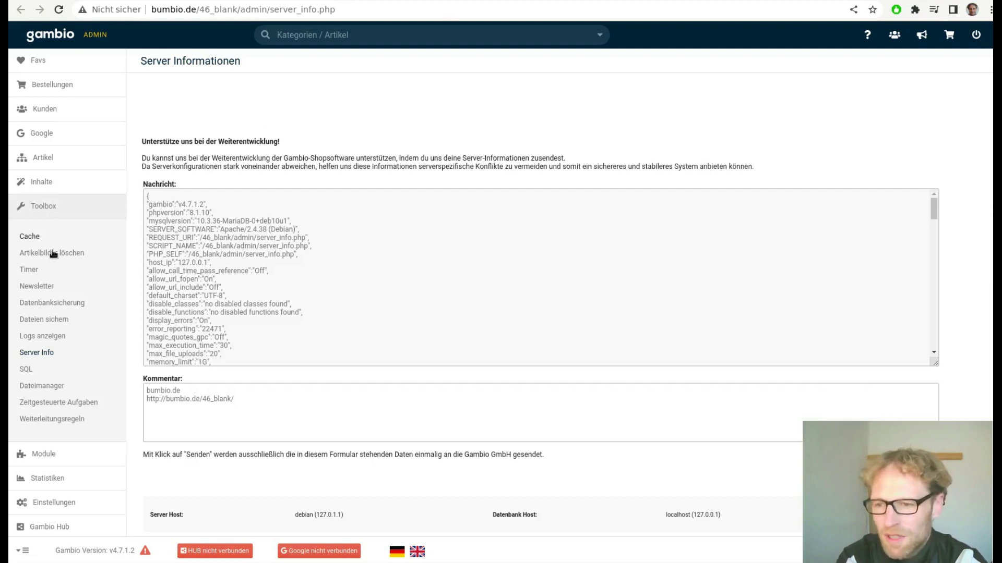
Show the error-handler logs and highlight the ionCube Loader mention and the provider and module folders in the newest entry.
click(51, 335)
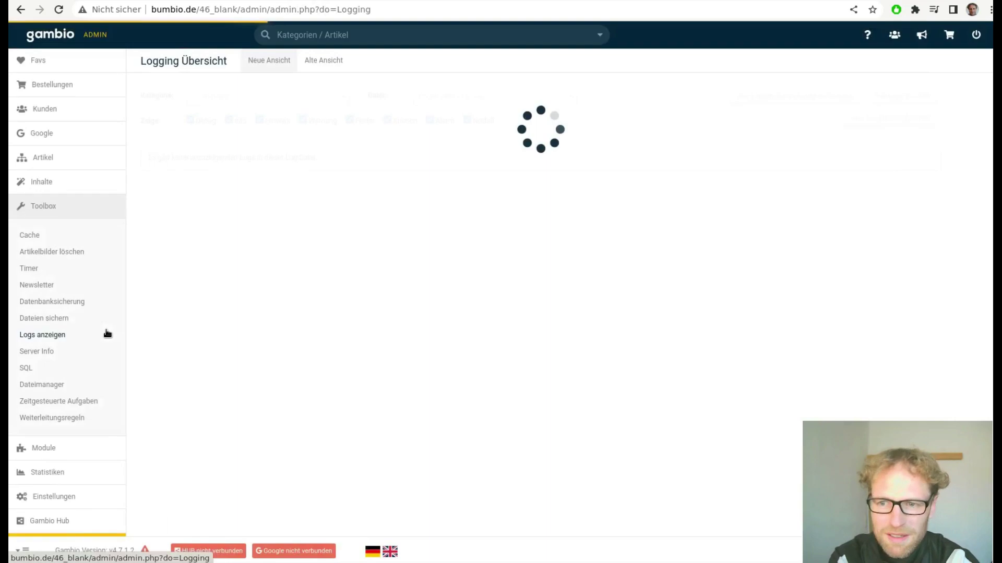
click(342, 97)
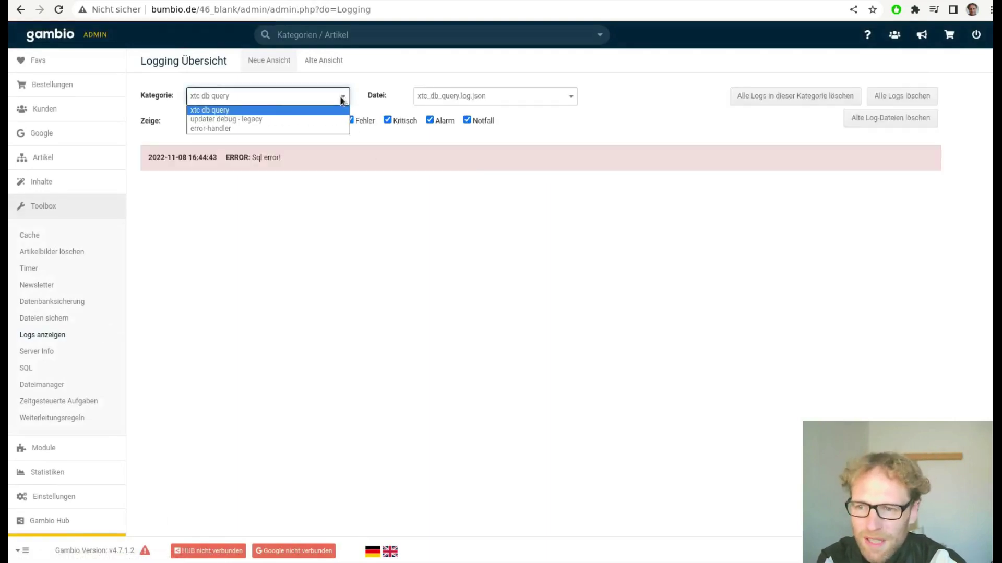
click(304, 130)
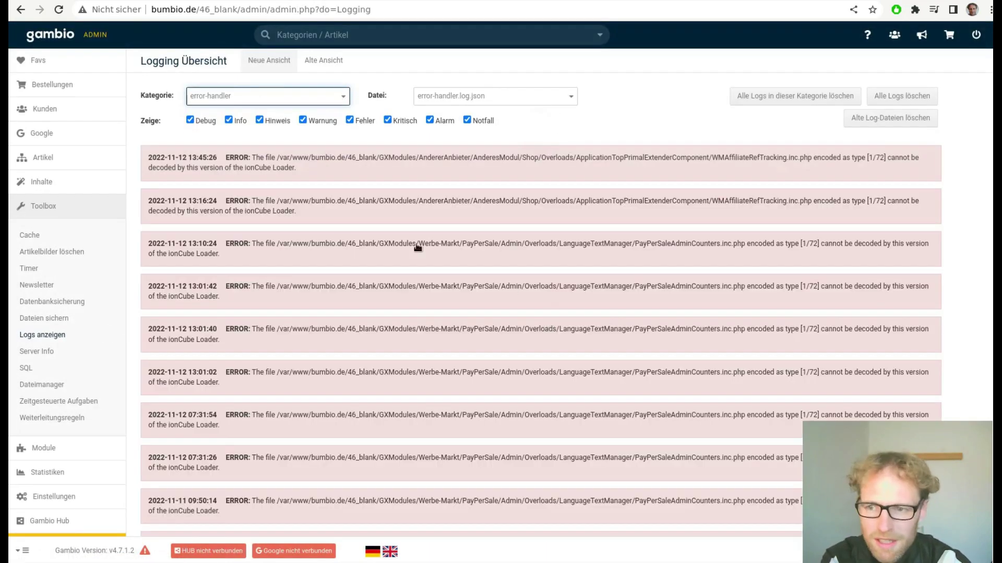
drag(295, 172, 245, 175)
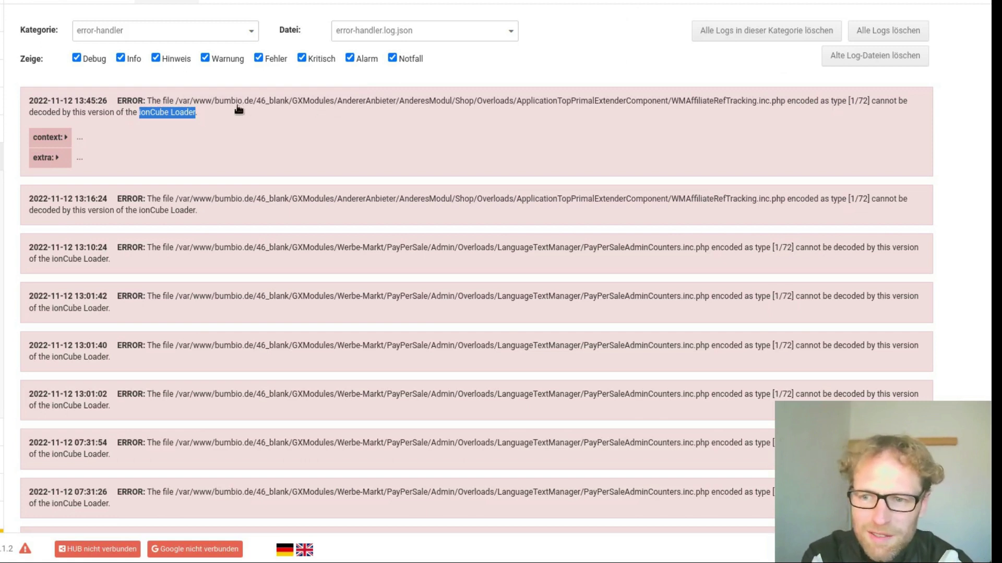
drag(289, 101, 400, 109)
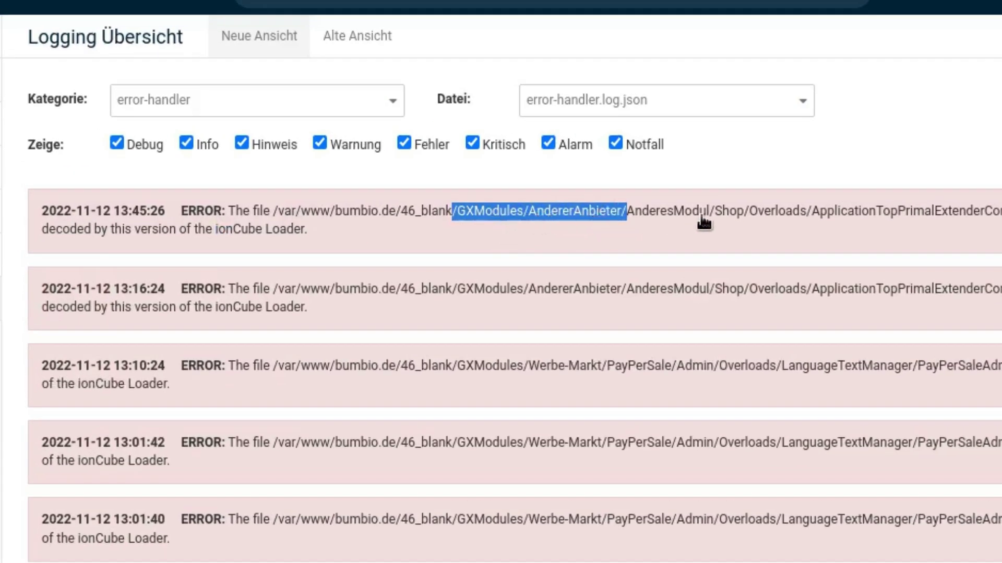
drag(713, 212, 632, 214)
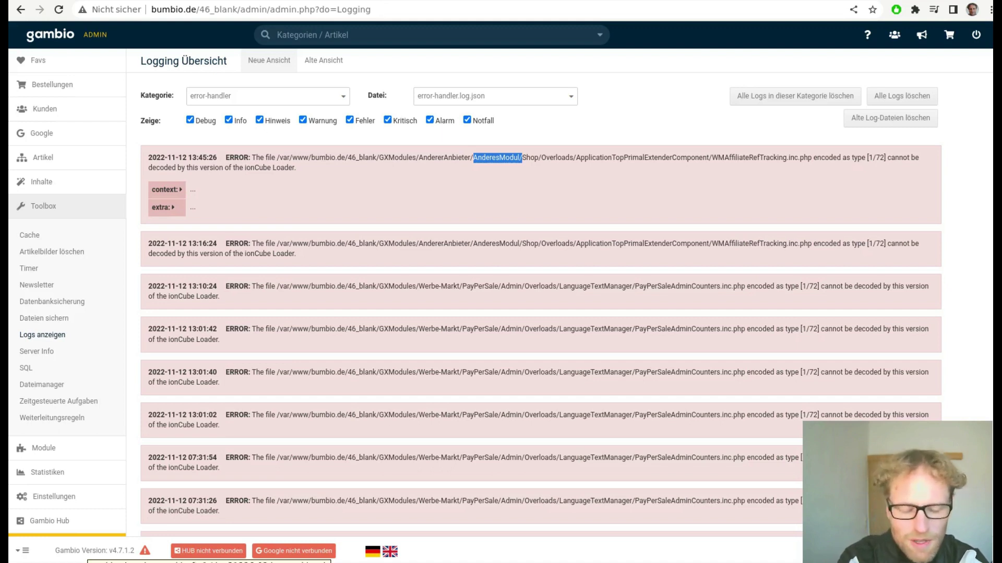
Switch to FileZilla, open the server folder /gambio-shop.de/logfiles and sort its files by modification date, newest first.
click(286, 562)
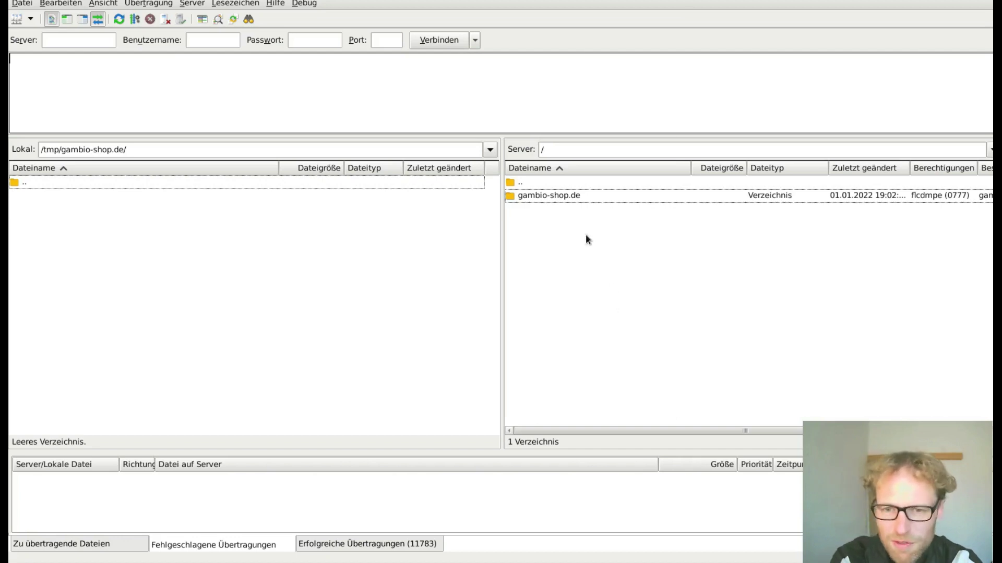
double_click(574, 199)
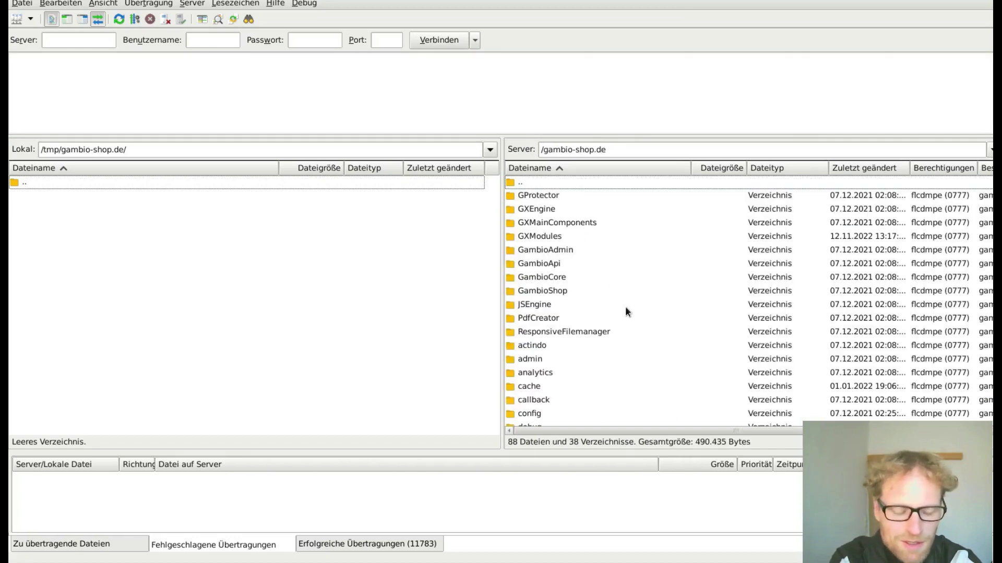
scroll(625, 306, down, 8)
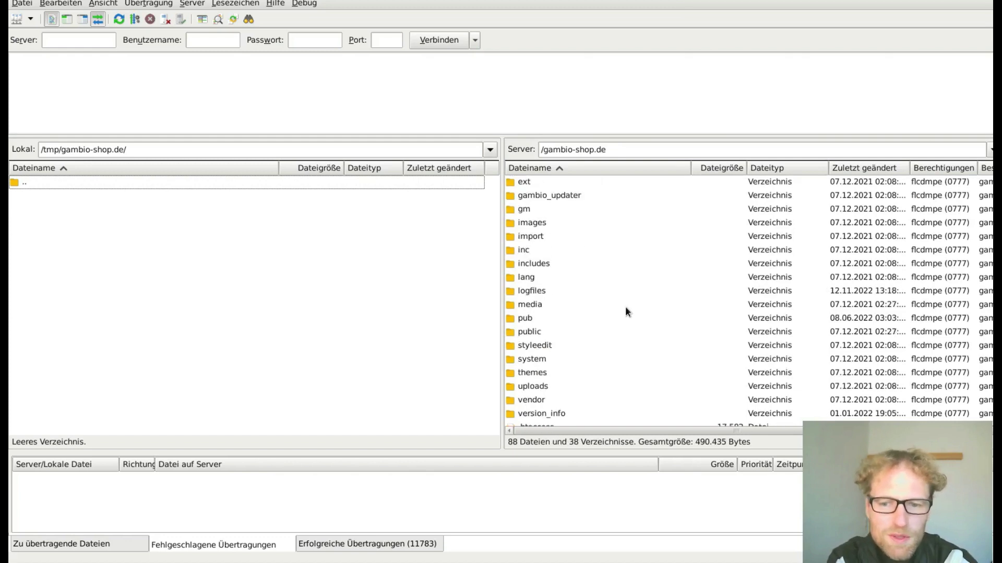
double_click(550, 250)
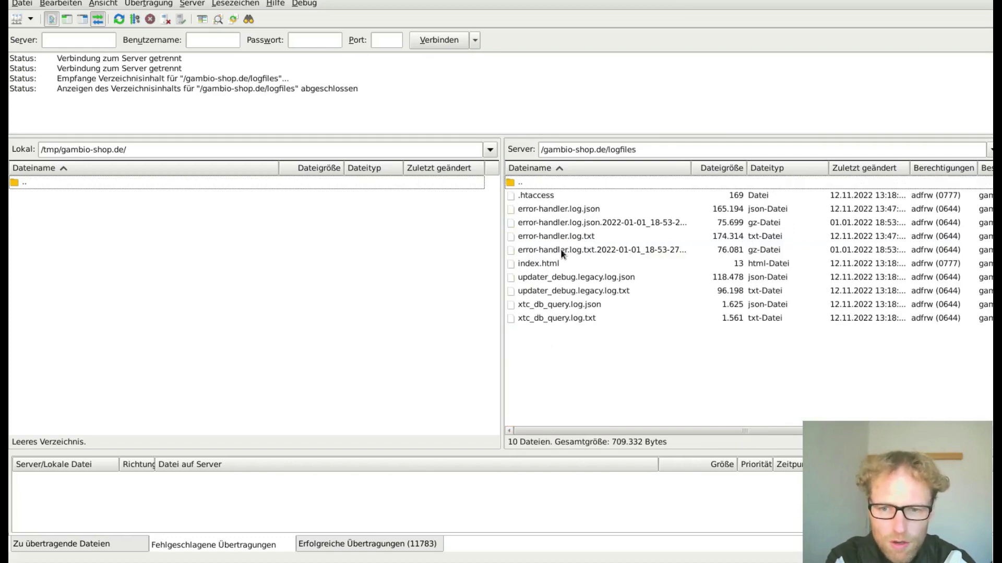
click(872, 167)
click(875, 167)
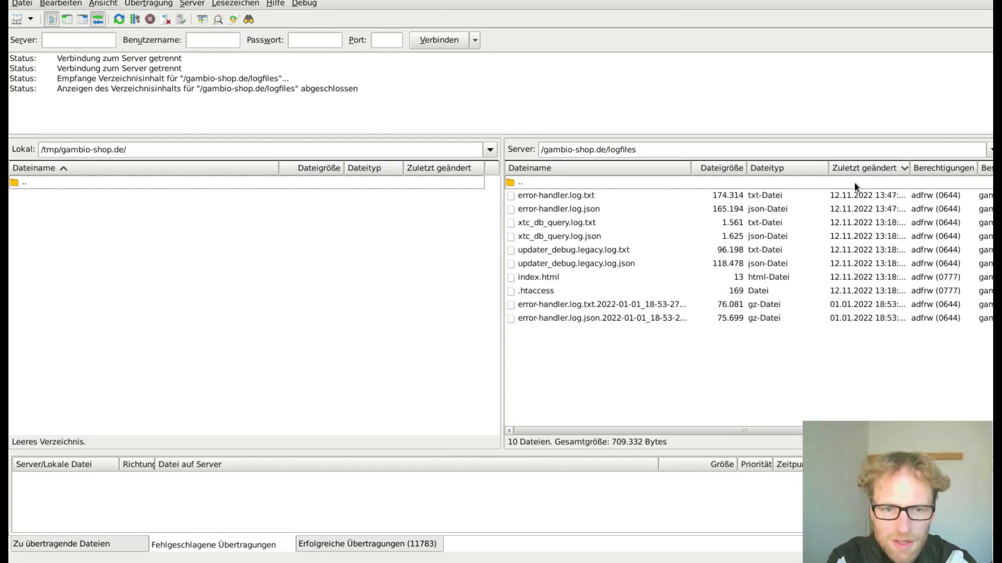
Open error-handler.log.txt from the server's logfiles folder in the text editor.
click(574, 194)
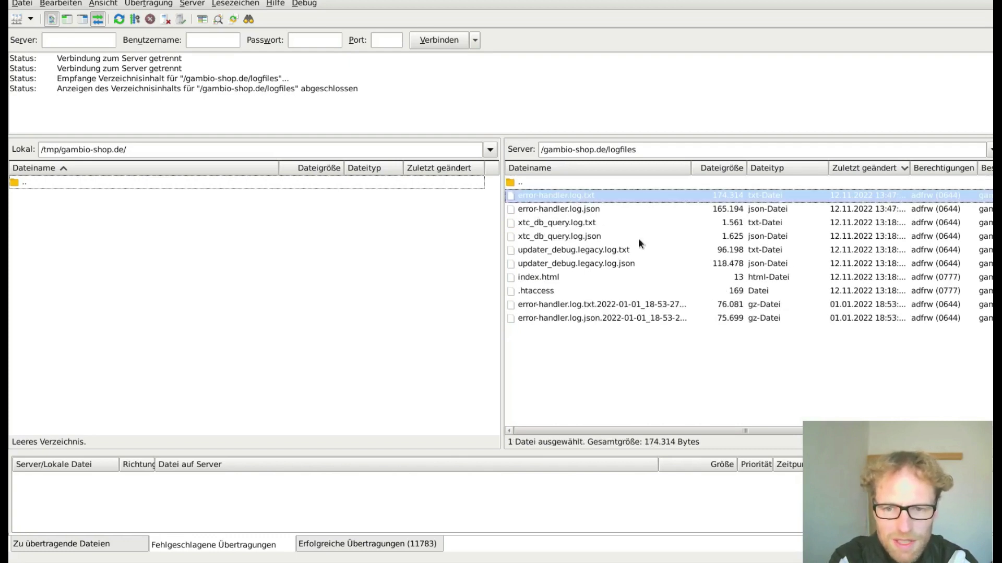
click(575, 211)
click(574, 196)
click(577, 205)
click(574, 199)
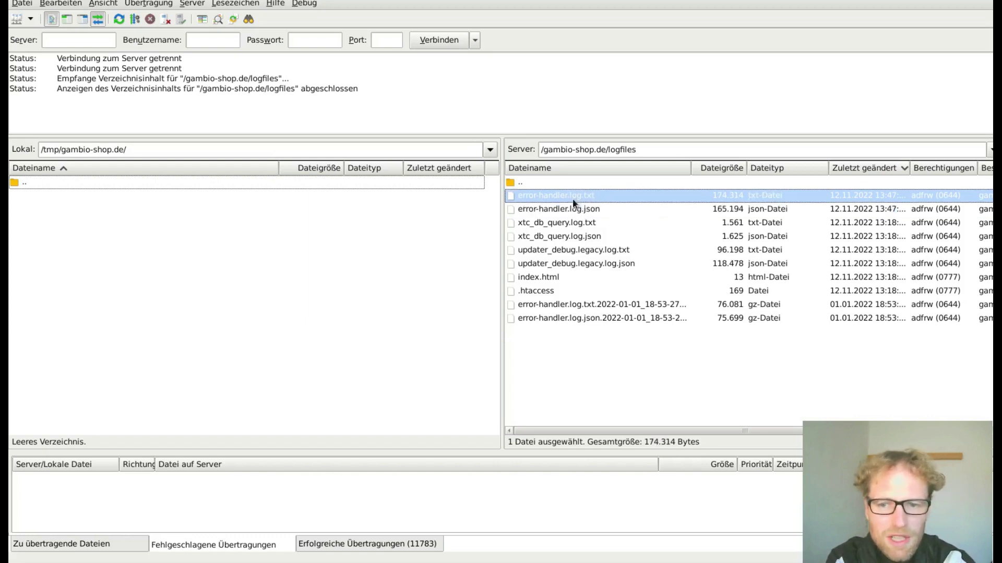
right_click(572, 199)
click(607, 230)
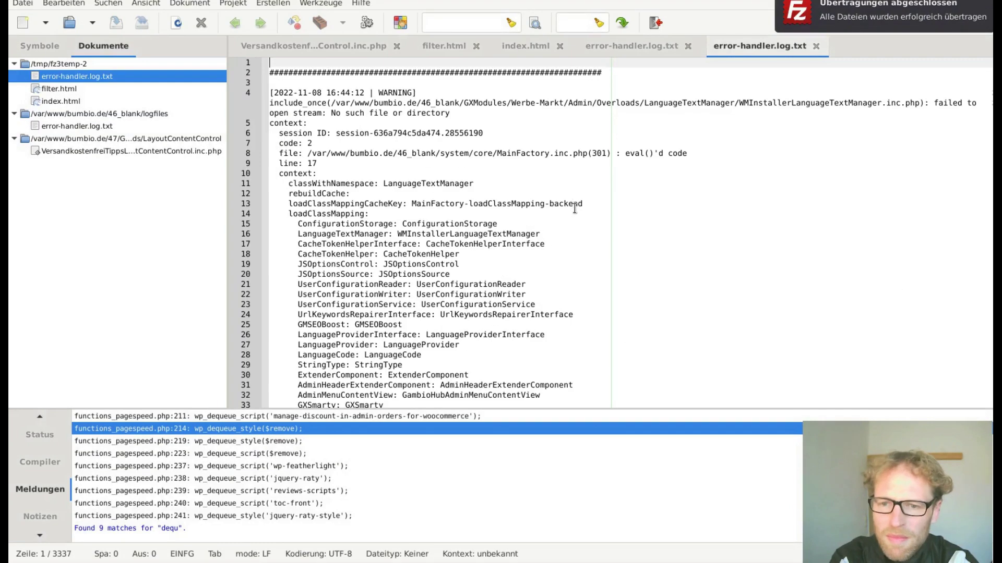
Examine the latest error at the end of error-handler.log.txt, highlight its /AndererAnbieter/AnderesModul/ path and return to FileZilla.
drag(365, 92, 273, 92)
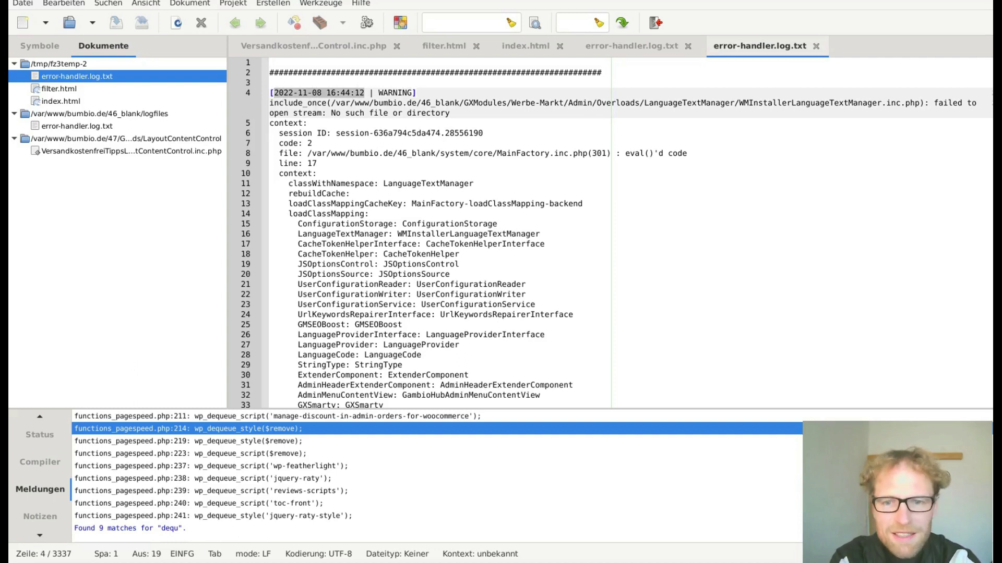
scroll(750, 251, down, 1)
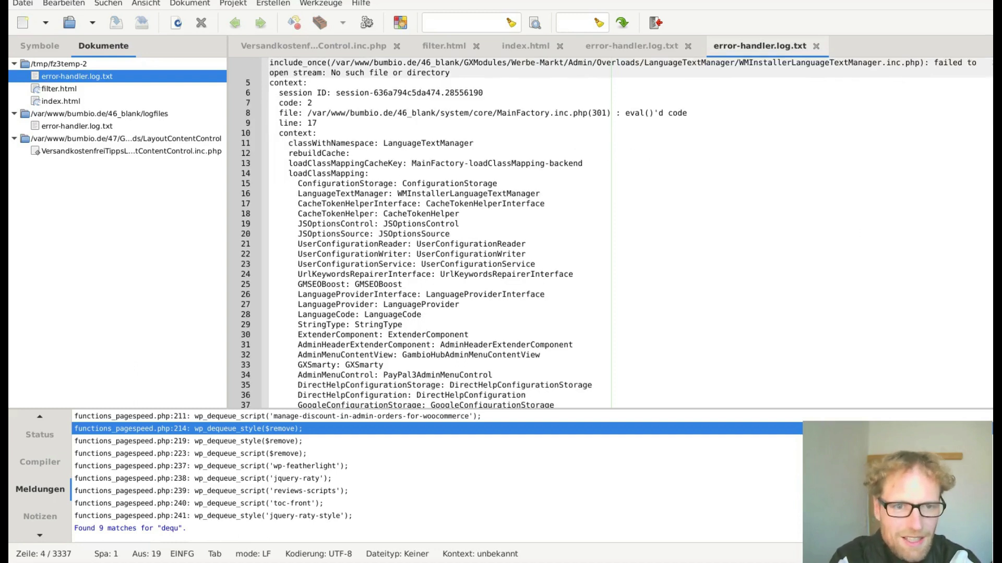
key(End)
scroll(714, 281, down, 20)
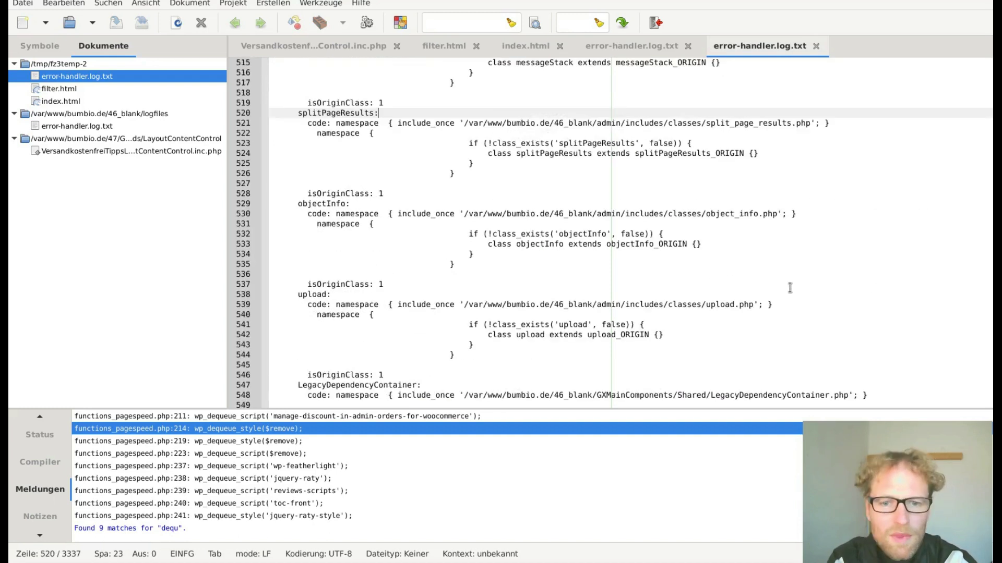
key(ctrl+End)
scroll(794, 288, up, 7)
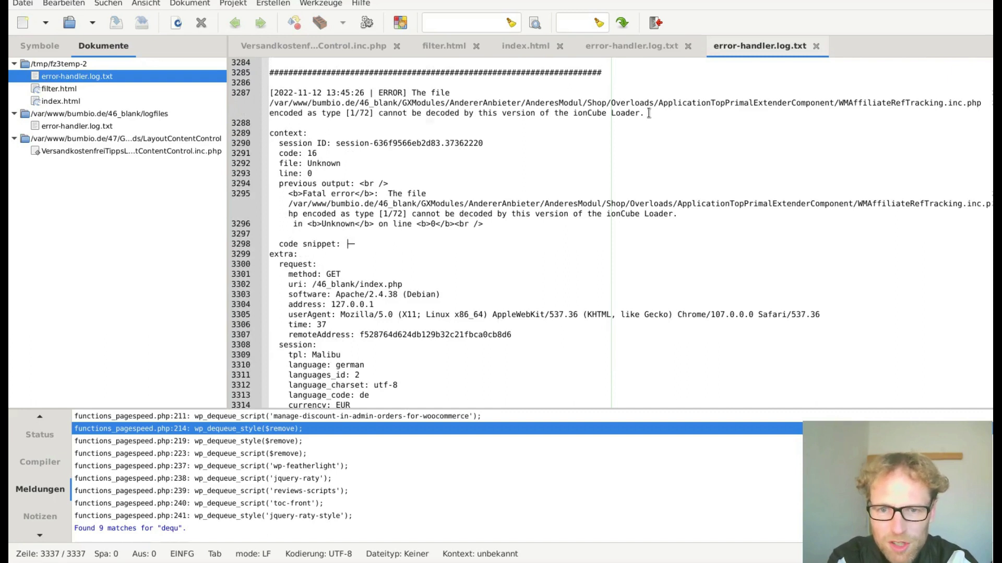
drag(646, 113, 262, 107)
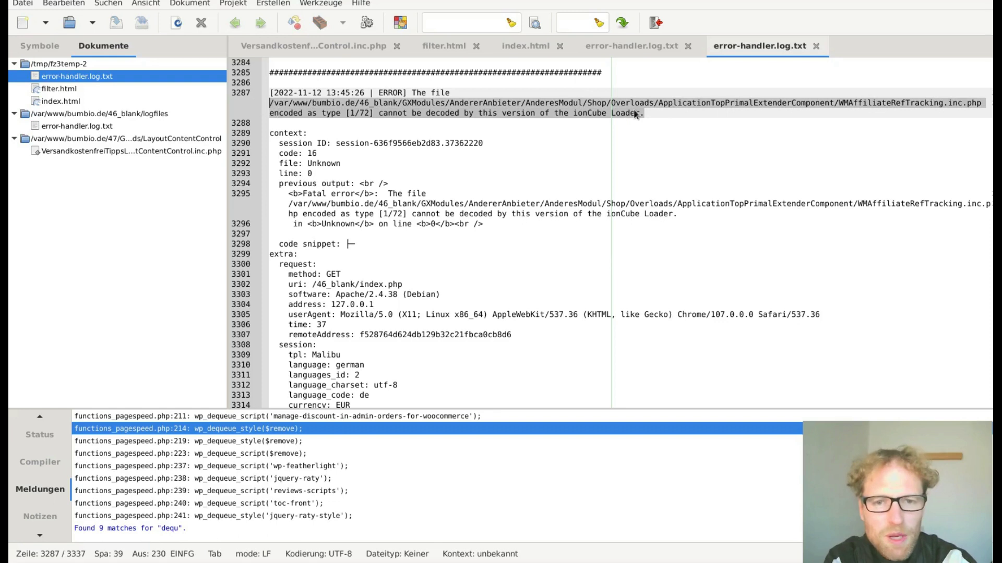
click(462, 104)
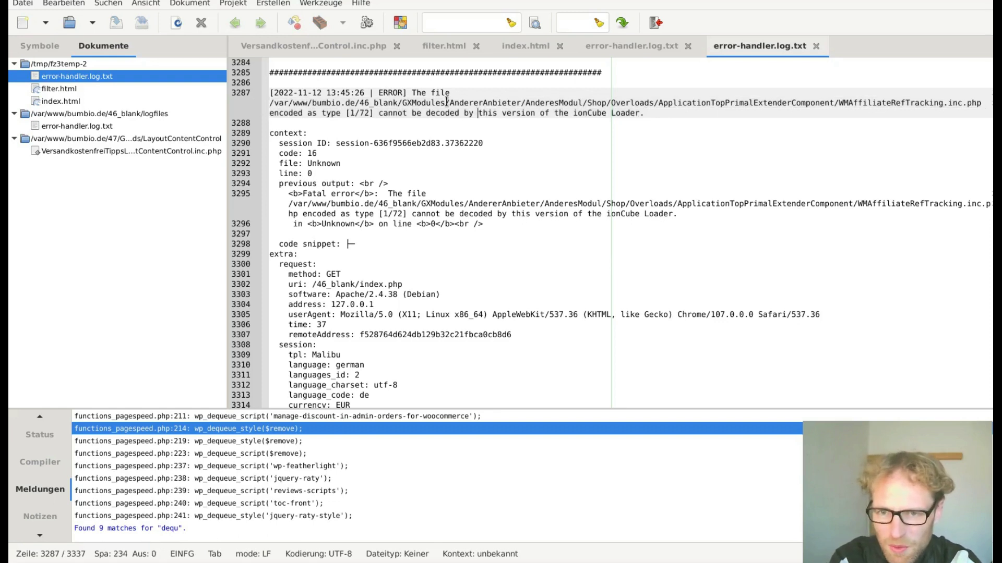
drag(445, 103, 591, 102)
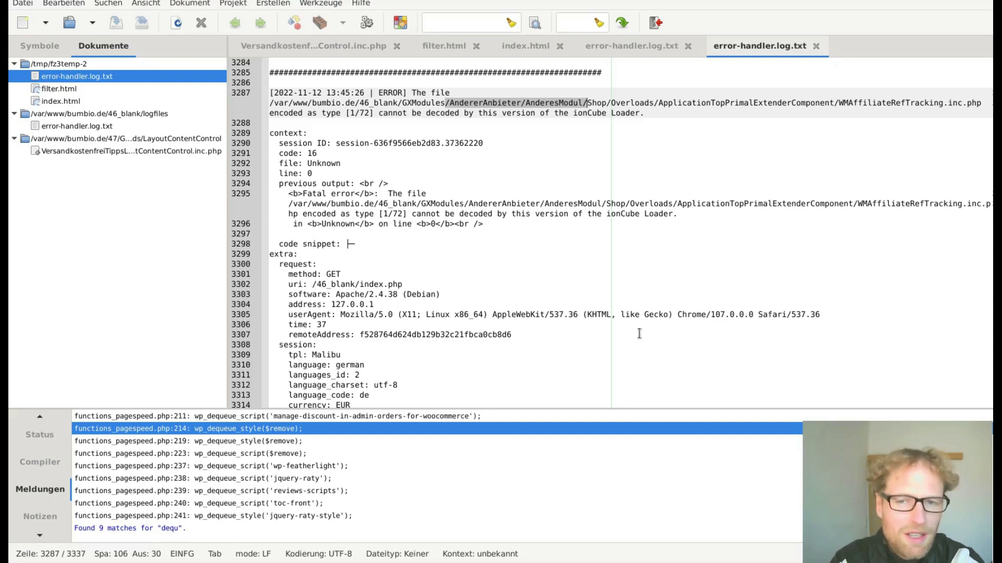
key(alt+Tab)
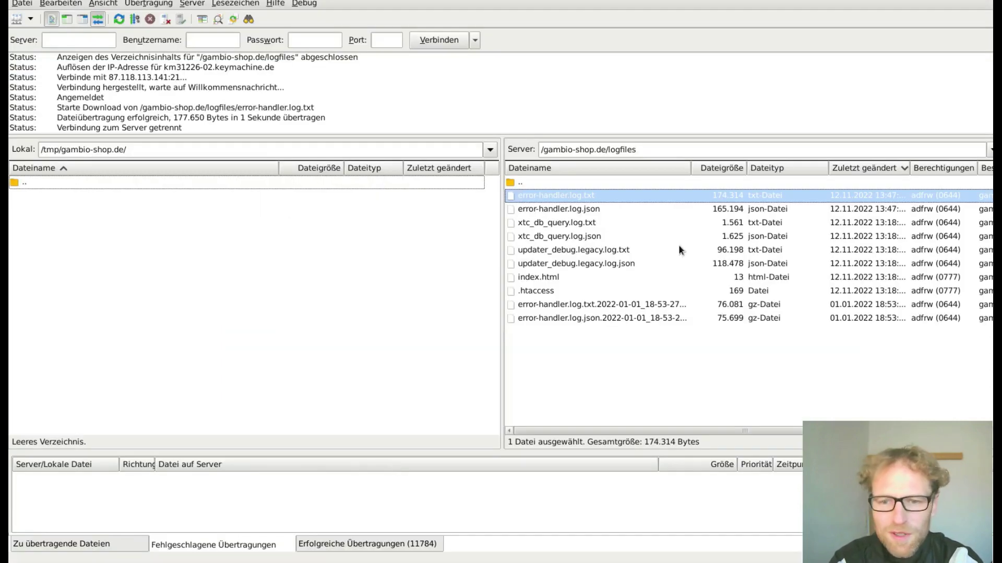
Delete the AnderesModul folder and its contents from /gambio-shop.de/GXModules/AndererAnbieter on the server.
double_click(608, 151)
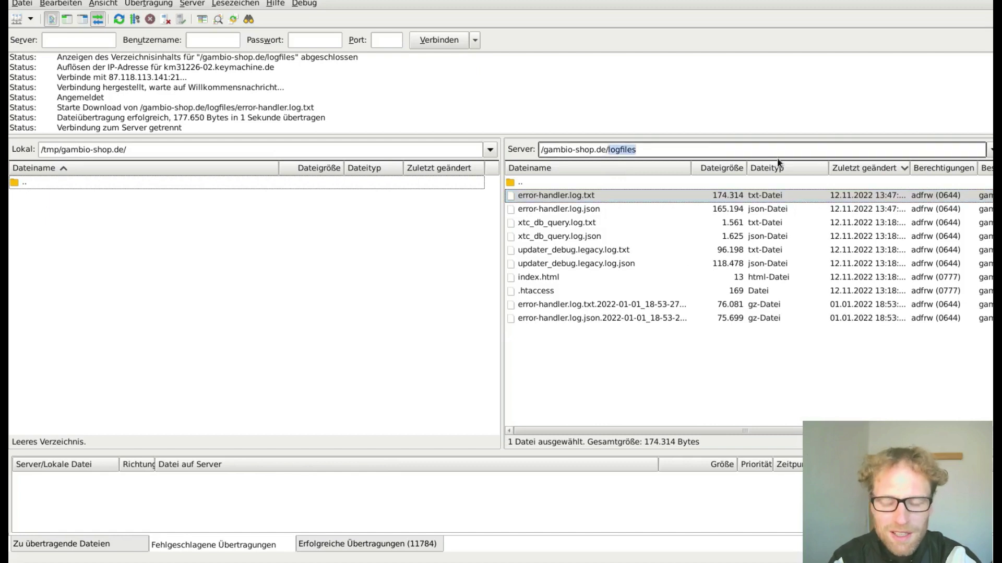
text(GXModules)
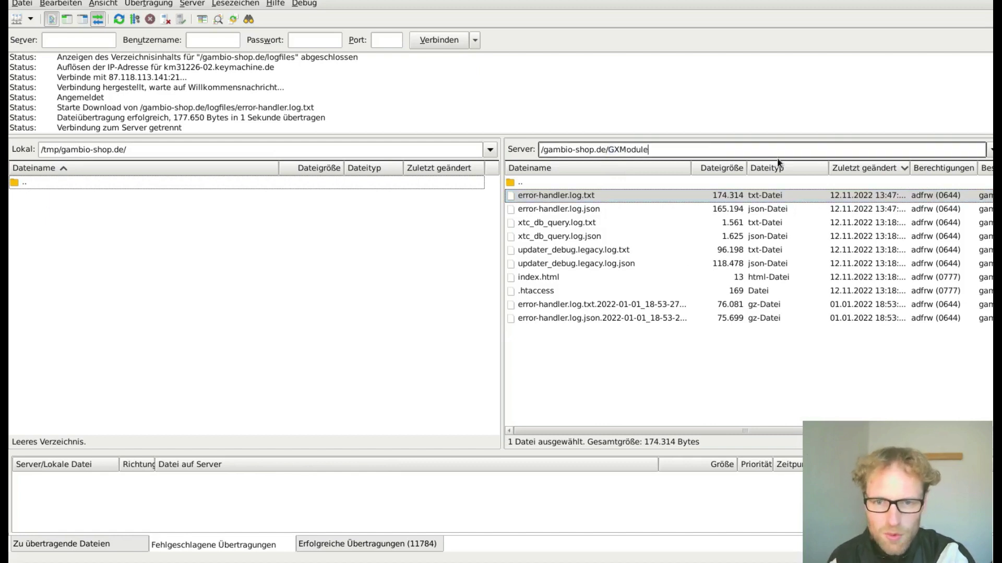
key(Return)
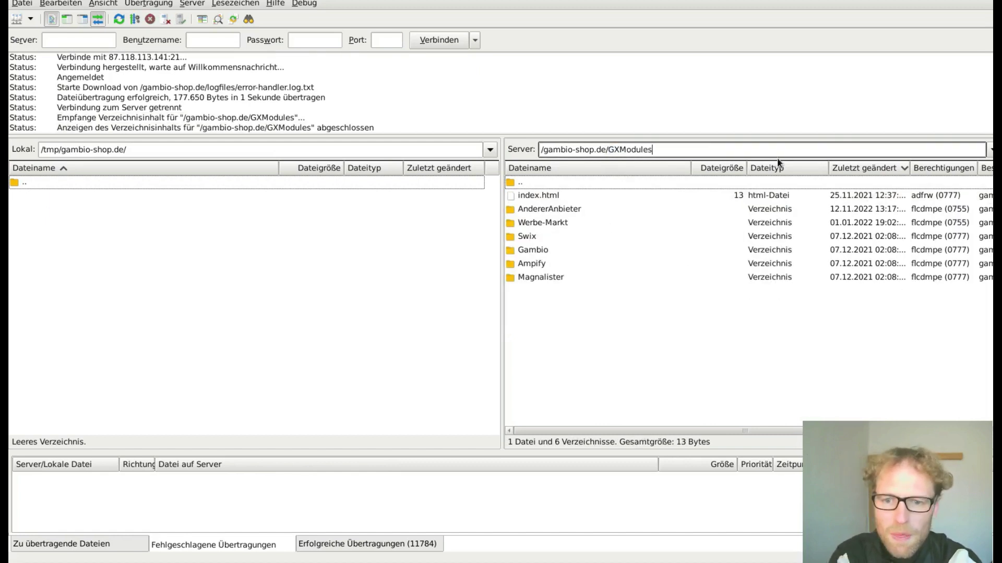
double_click(566, 213)
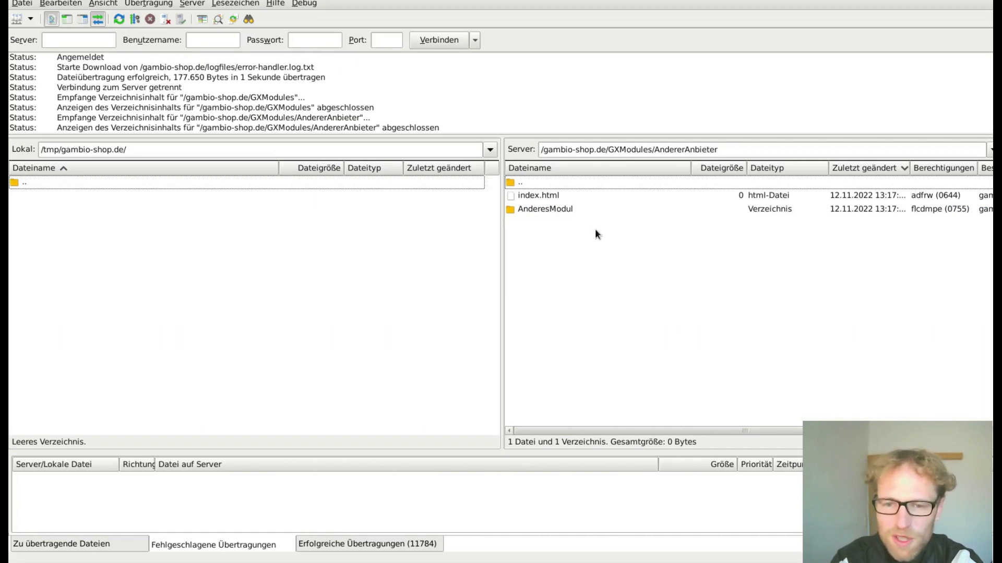
click(570, 212)
key(Delete)
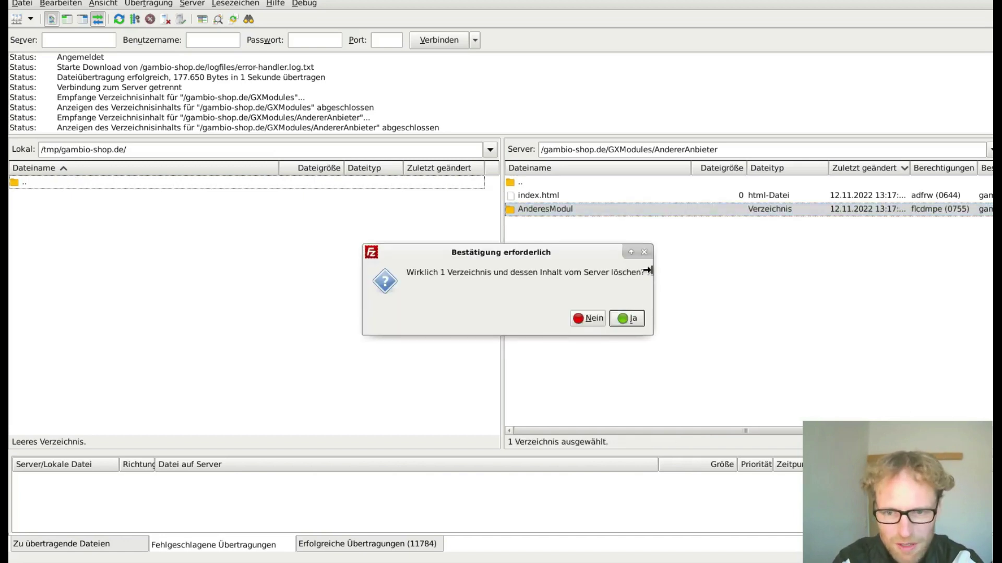
click(637, 322)
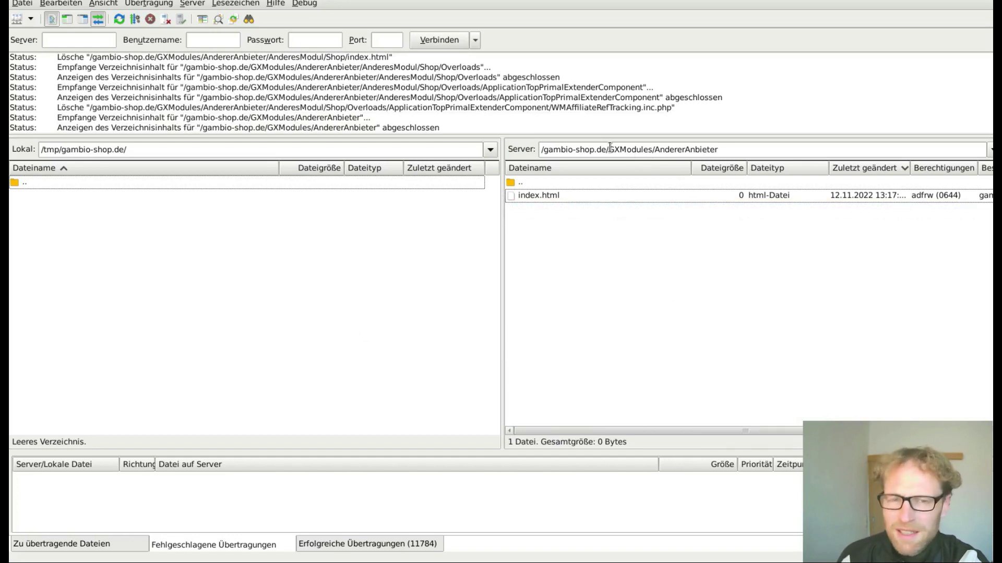
Open the server folder /gambio-shop.de/cache and sort its contents by file name in ascending order.
drag(613, 149, 784, 155)
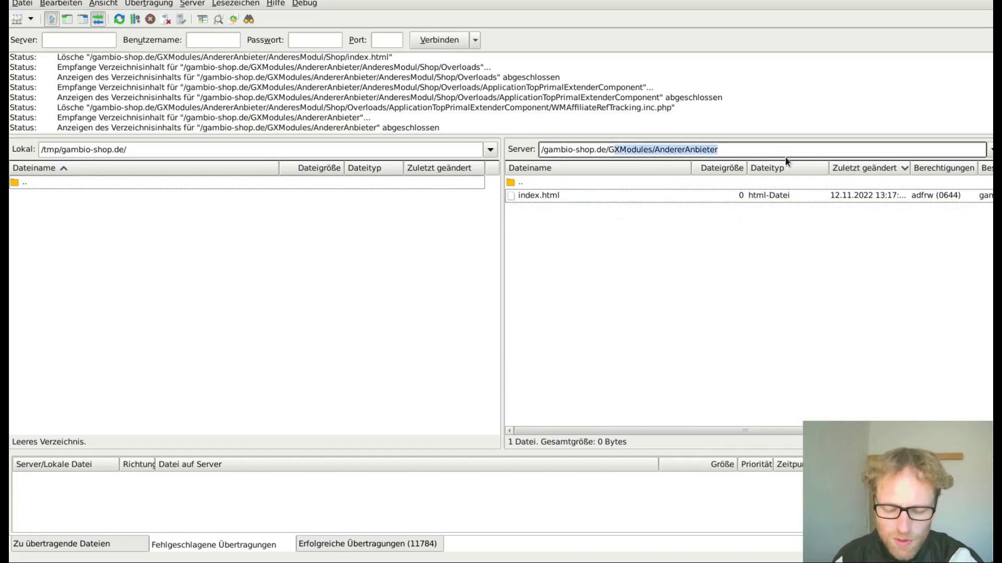
key(BackSpace)
key(BackSpace)
text(vsvh)
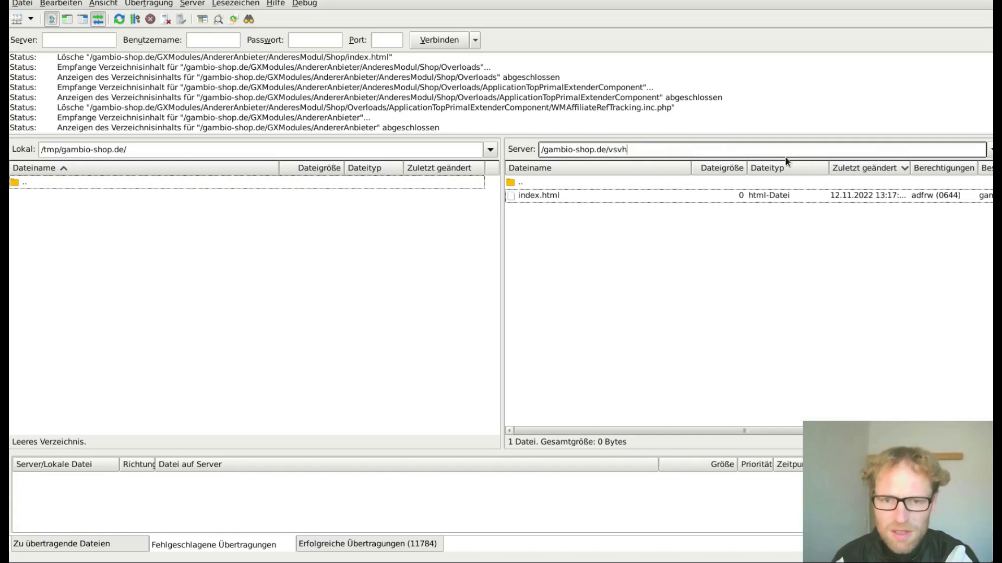
key(BackSpace)
key(BackSpace)
key(BackSpace)
key(BackSpace)
text(cache)
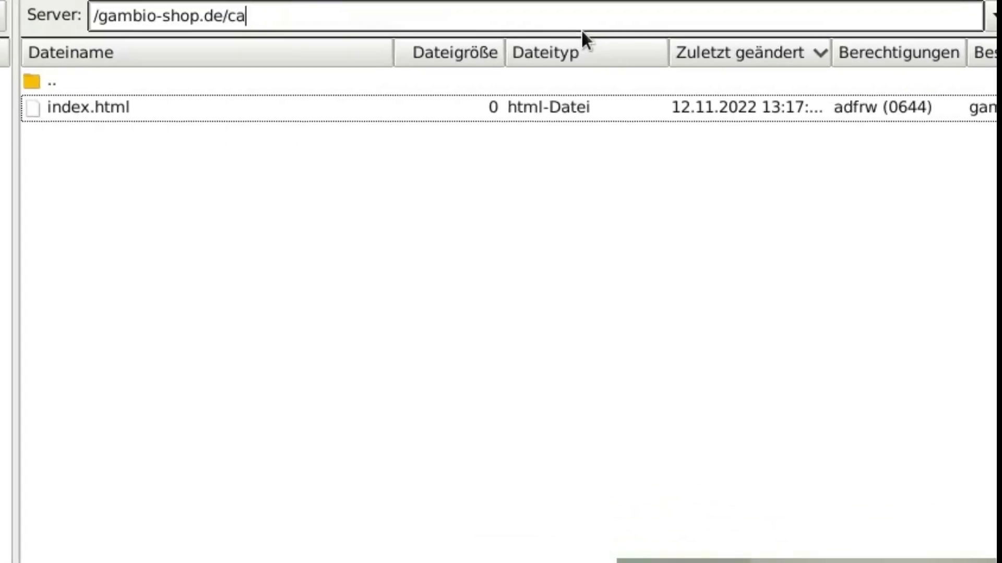
key(Return)
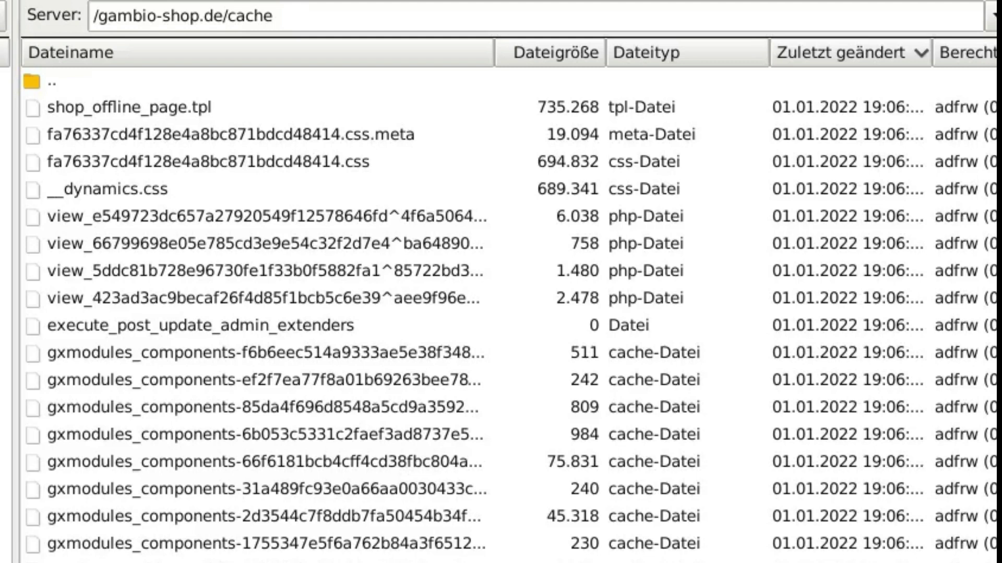
click(266, 52)
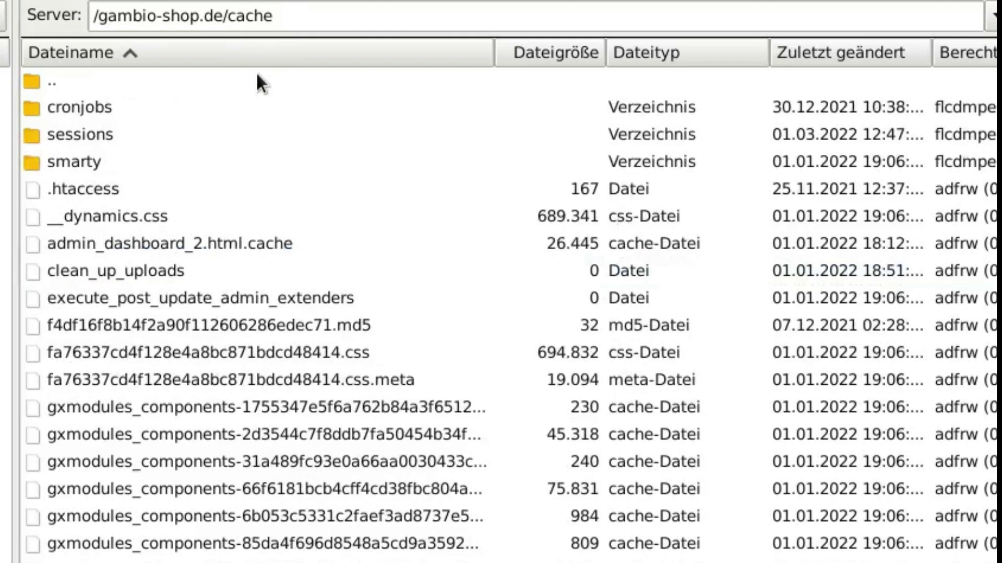
Delete all files in the server's cache folder except .htaccess, keeping the cronjobs, sessions and smarty folders.
click(135, 224)
key(ctrl+a)
ctrl+click(108, 109)
ctrl+click(106, 136)
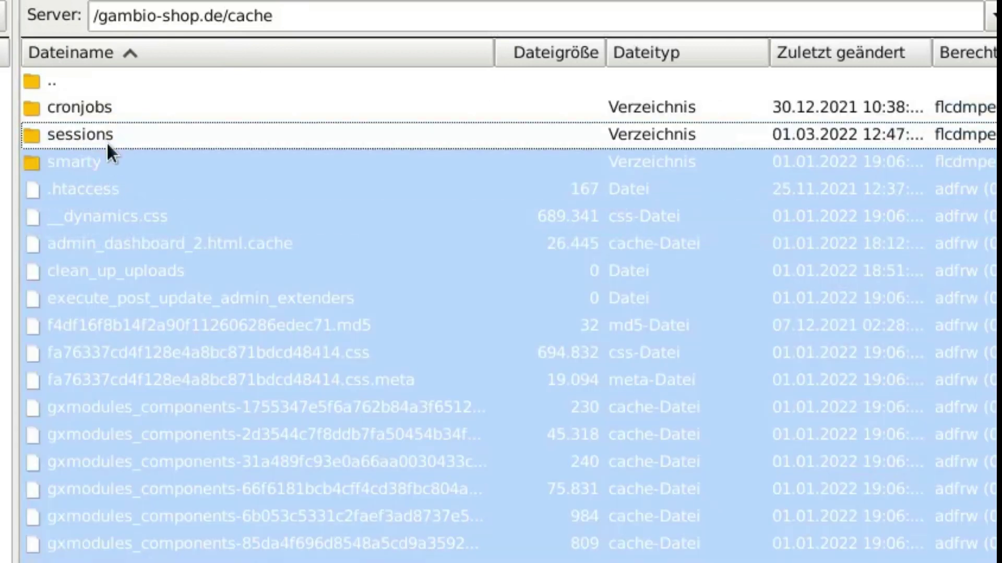
ctrl+click(103, 163)
ctrl+click(104, 189)
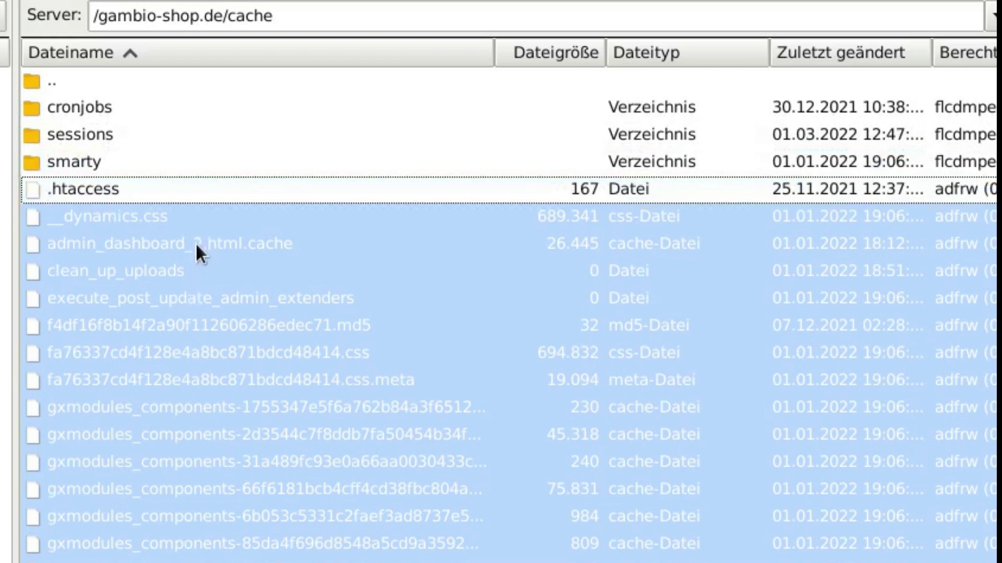
key(Delete)
key(Return)
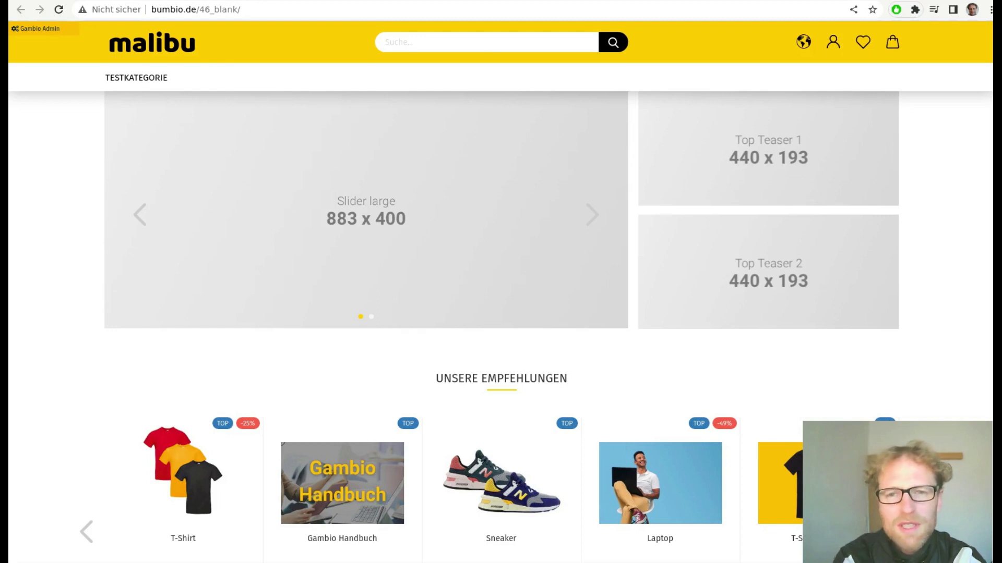
In the browser, close the storefront page and open the Werbe-Markt.de module management in the Gambio admin.
key(ctrl+w)
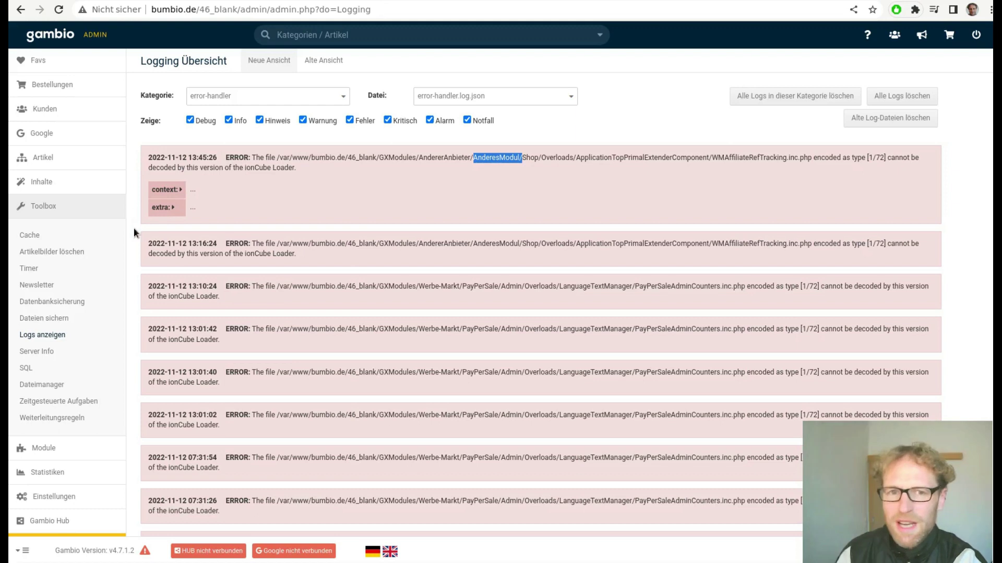
mouse_move(100, 452)
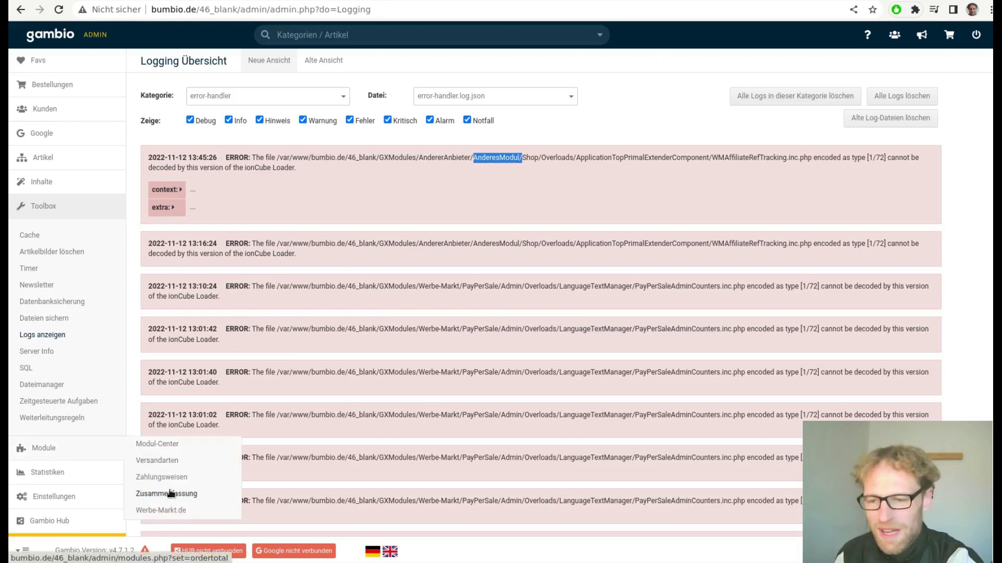
click(162, 510)
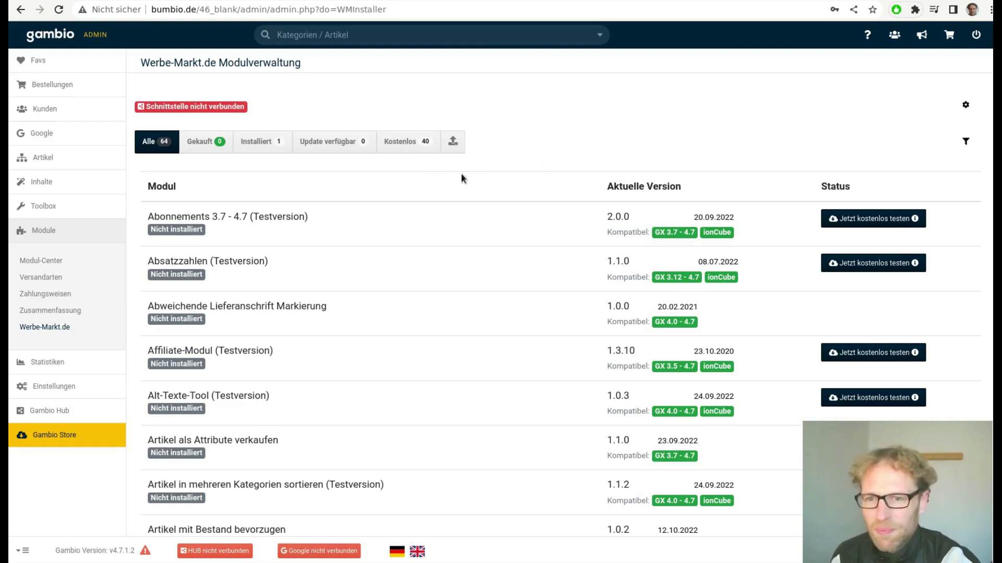
Filter the Werbe-Markt.de modules to the free ones, install Affiliate-Modul (Testversion) and close the installation dialog.
click(412, 151)
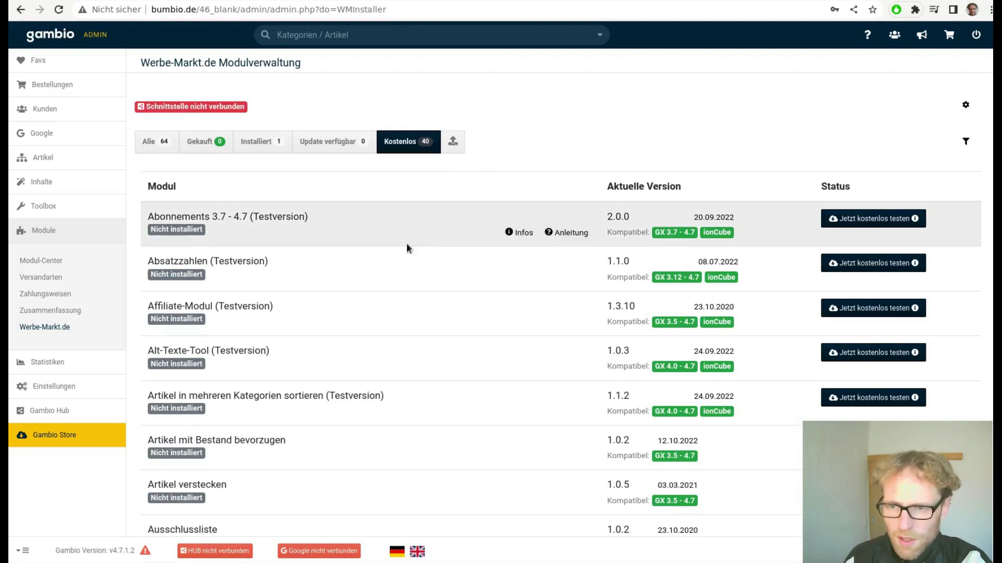
click(863, 312)
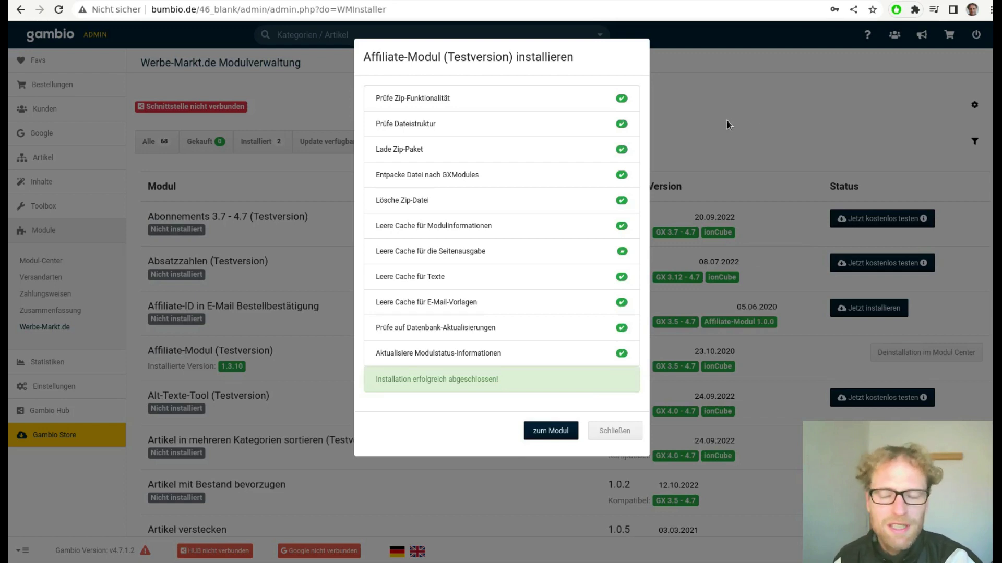
click(611, 434)
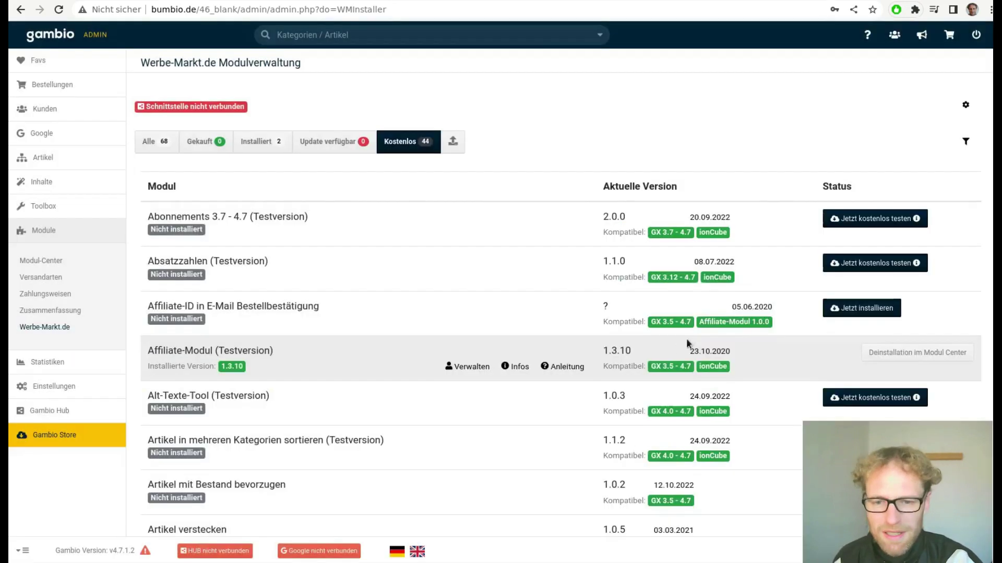